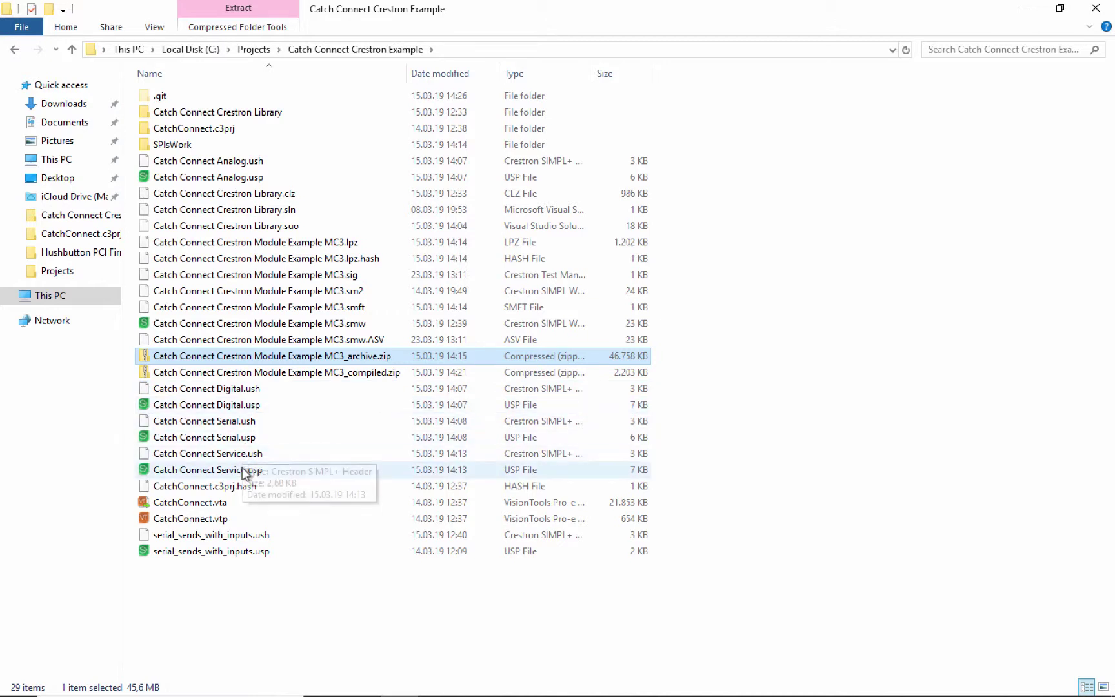
Step: Examine the Catch Connect Service.usp module and the Catch Connect Crestron Library folder among the project files
{"action": "left_click", "coordinate": [223, 469]}
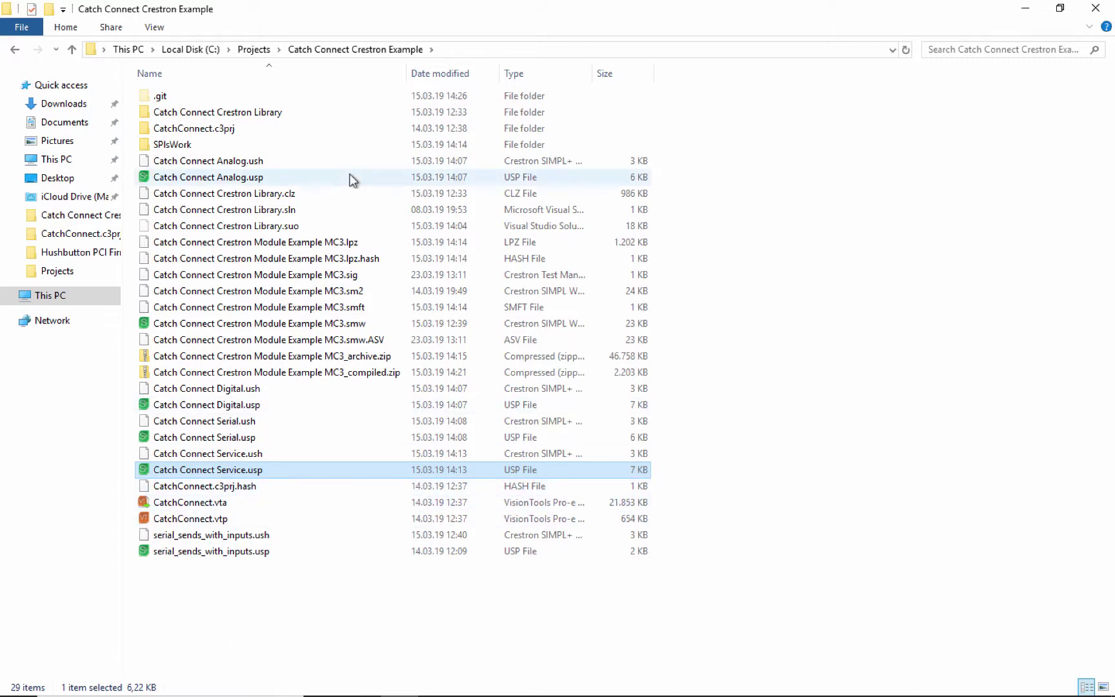
{"action": "left_click", "coordinate": [264, 114]}
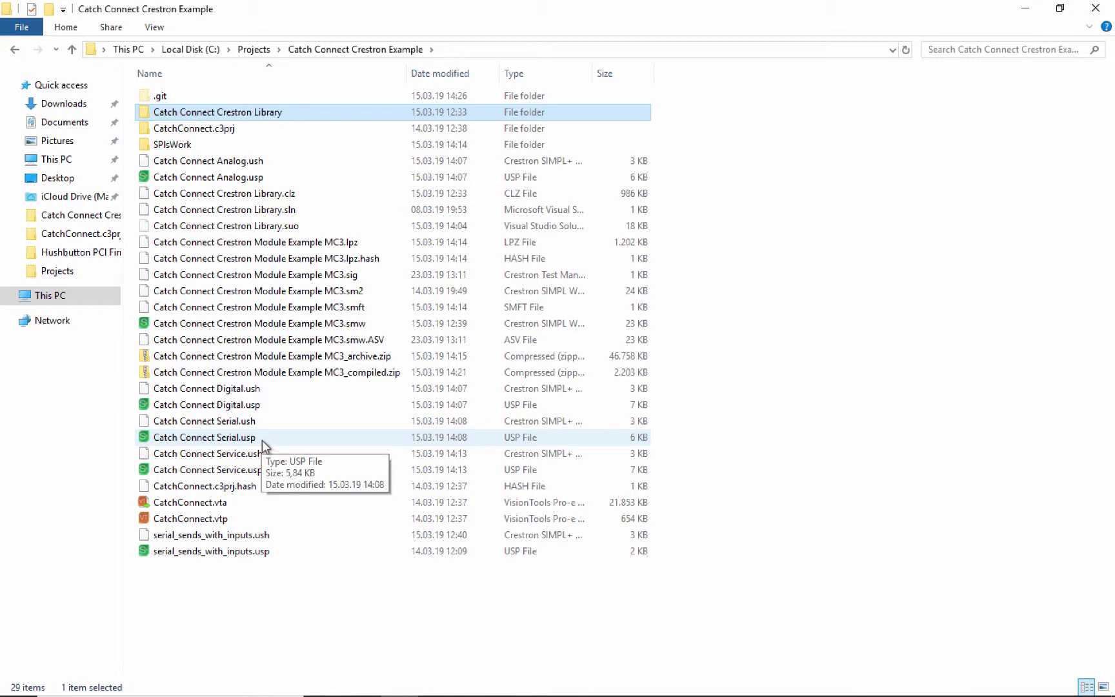
Step: Switch to SIMPL Windows and expand the Logic folder and its Catch Connect subfolder in the program tree
{"action": "key", "text": "alt+Tab"}
{"action": "key", "text": "alt+Tab"}
{"action": "key", "text": "alt+Tab"}
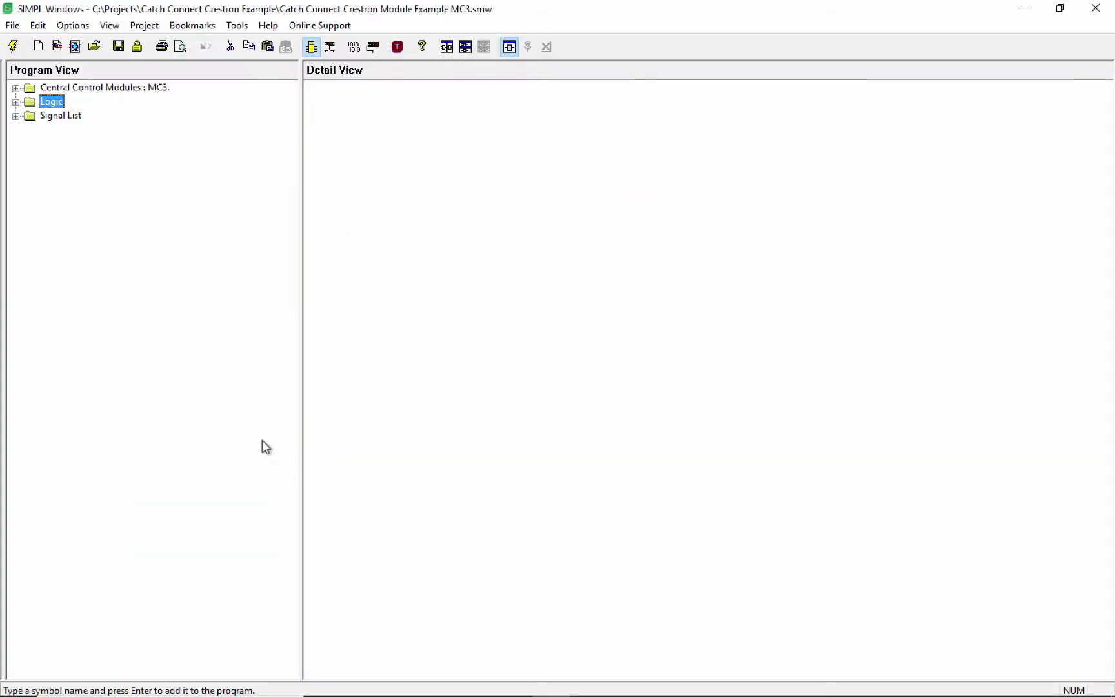
{"action": "key", "text": "Right"}
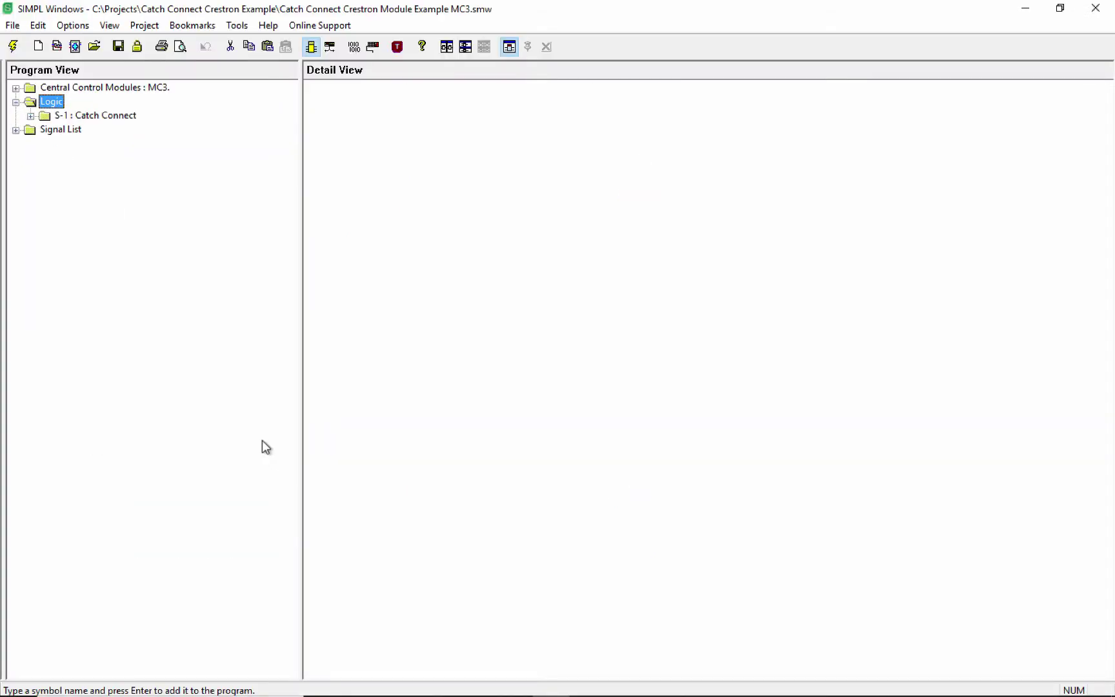
{"action": "key", "text": "Down"}
{"action": "key", "text": "Right"}
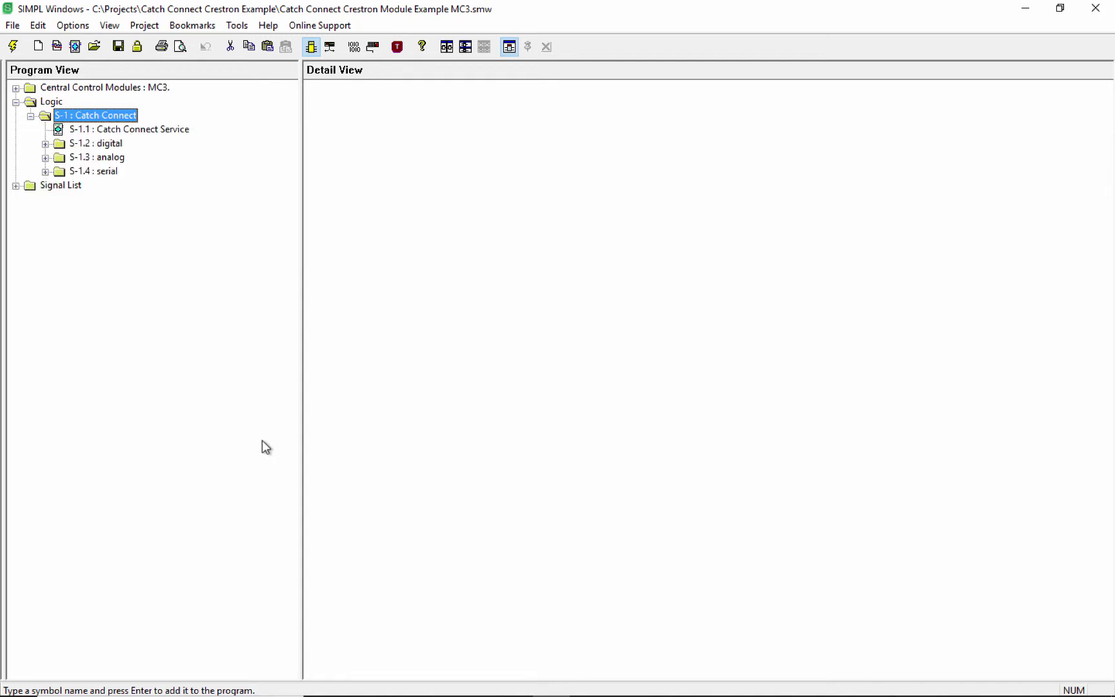
Step: Open the Catch Connect Service symbol, inspect its catchConnectPort parameter and output signals, and close it
{"action": "double_click", "coordinate": [161, 131]}
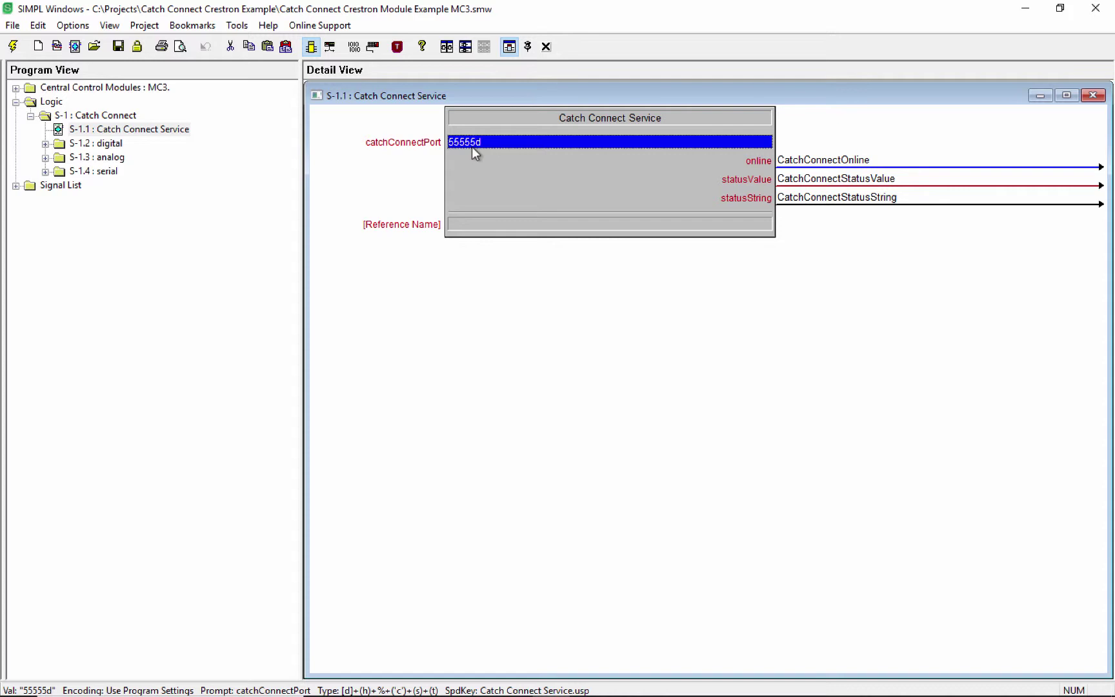
{"action": "left_click", "coordinate": [468, 142]}
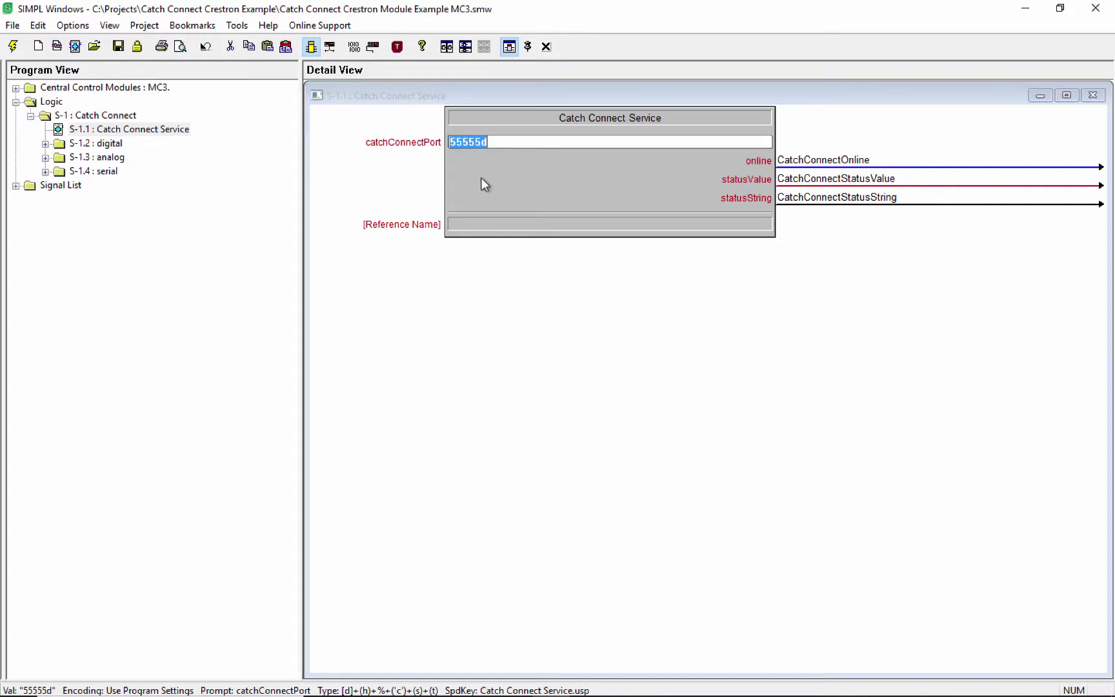
{"action": "left_click", "coordinate": [482, 177]}
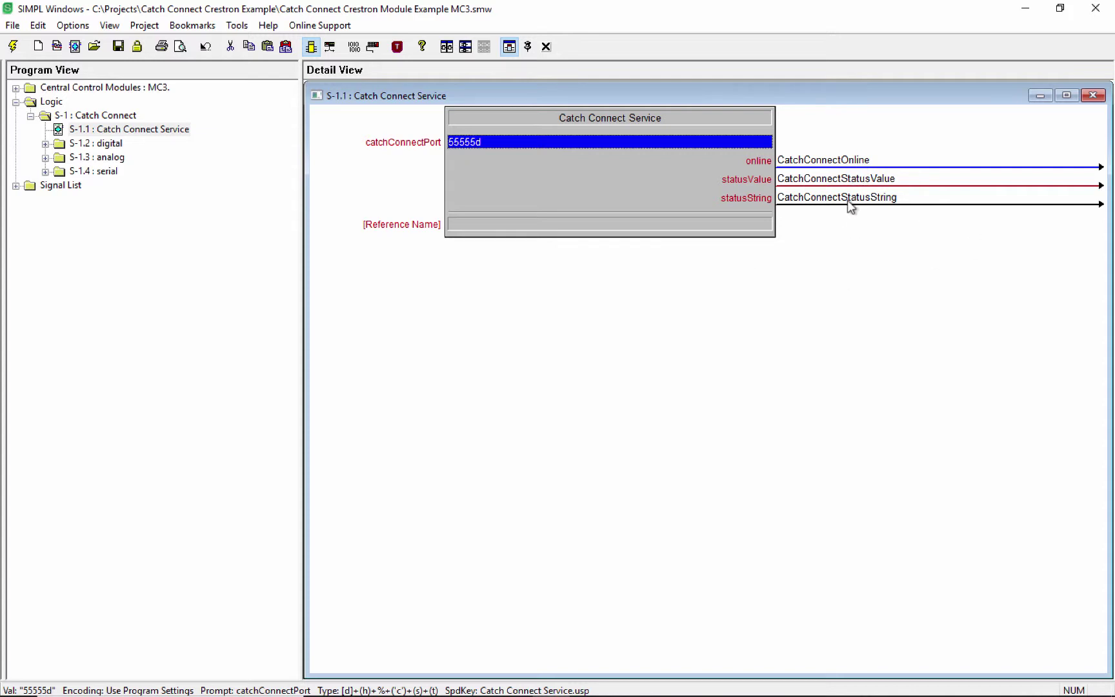
{"action": "left_click", "coordinate": [545, 51]}
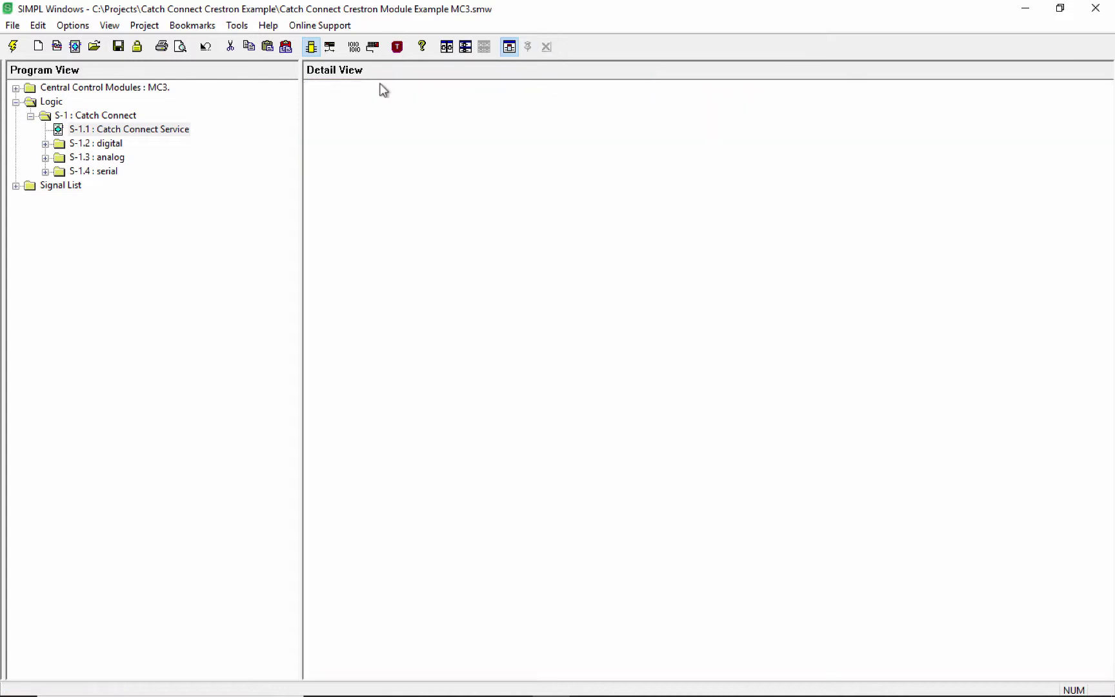
Step: Examine the friendlyName and the in and out signals of both Catch Connect Digital symbols in the digital folder, and close them
{"action": "double_click", "coordinate": [107, 145]}
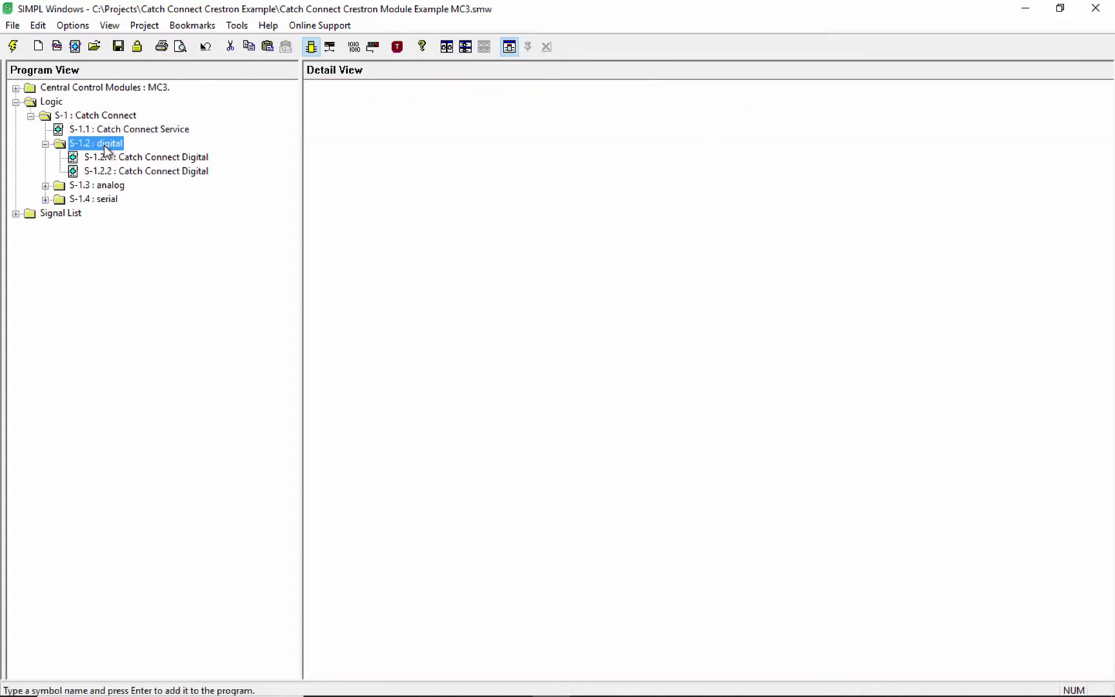
{"action": "double_click", "coordinate": [160, 158]}
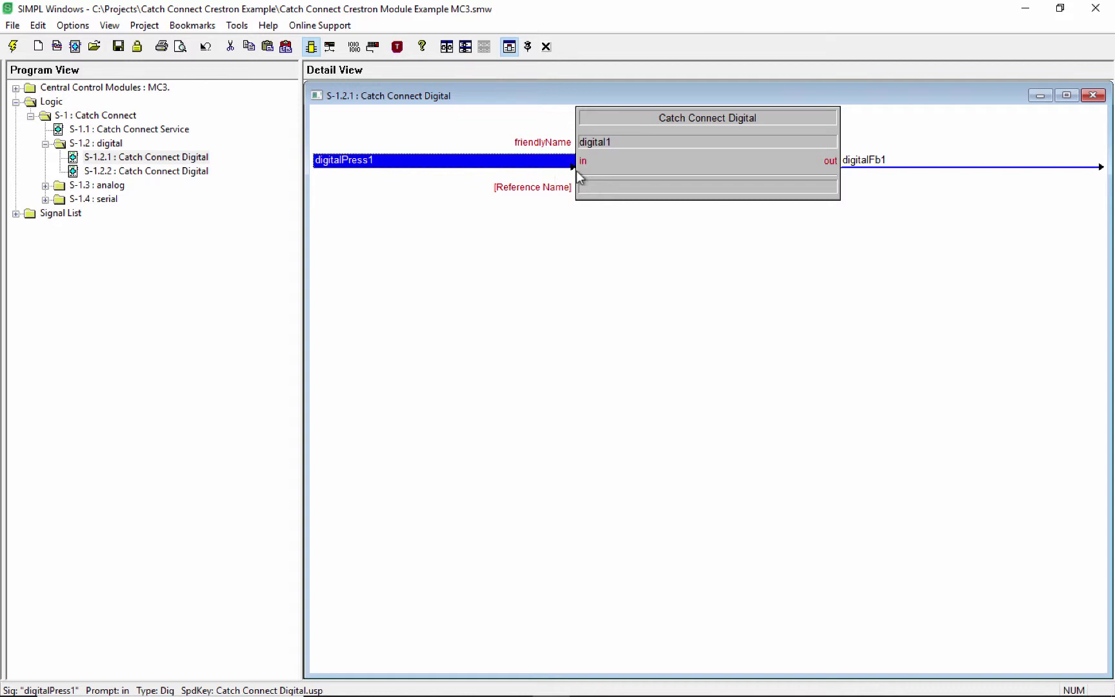
{"action": "left_click", "coordinate": [622, 141]}
{"action": "left_click", "coordinate": [623, 141]}
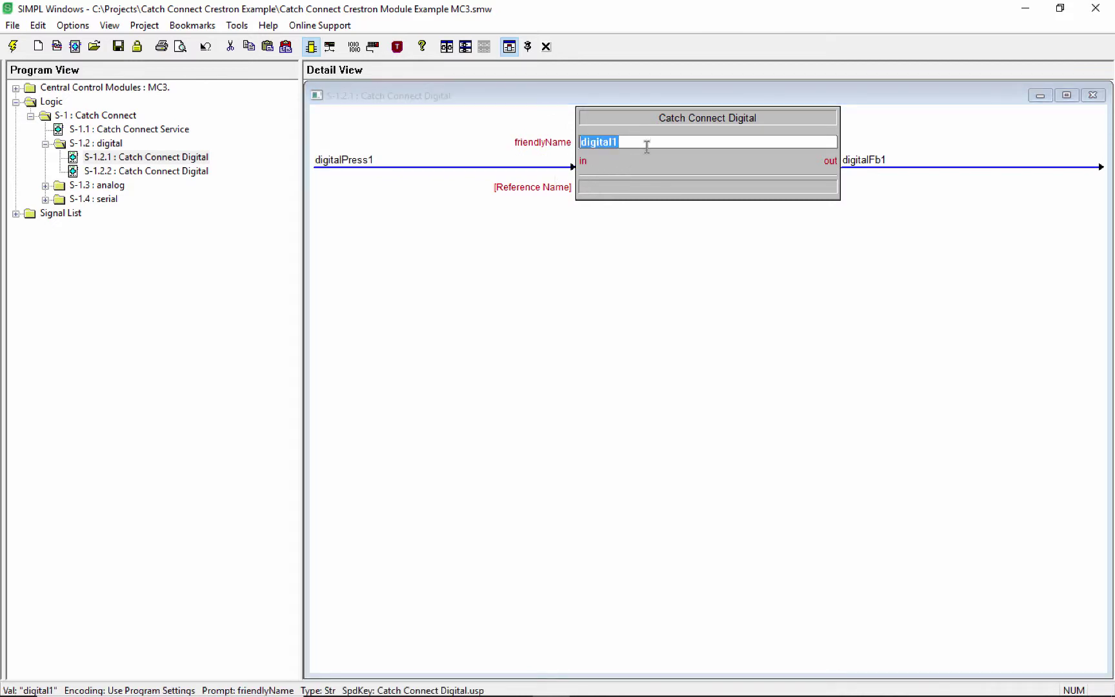
{"action": "key", "text": "Return"}
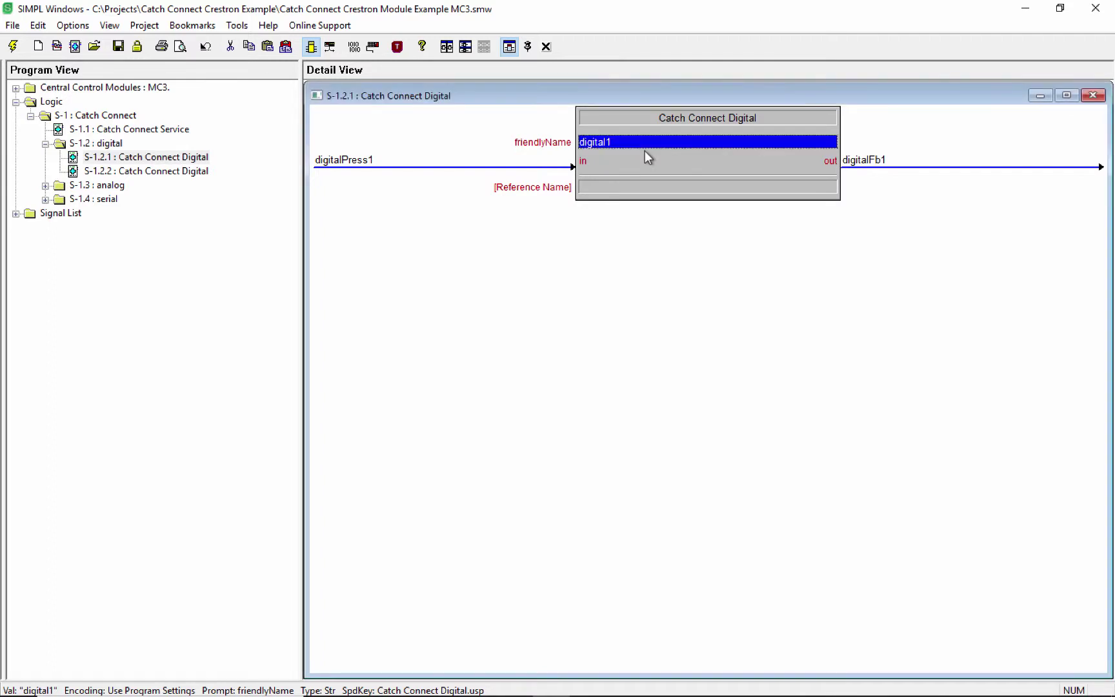
{"action": "left_click", "coordinate": [863, 166]}
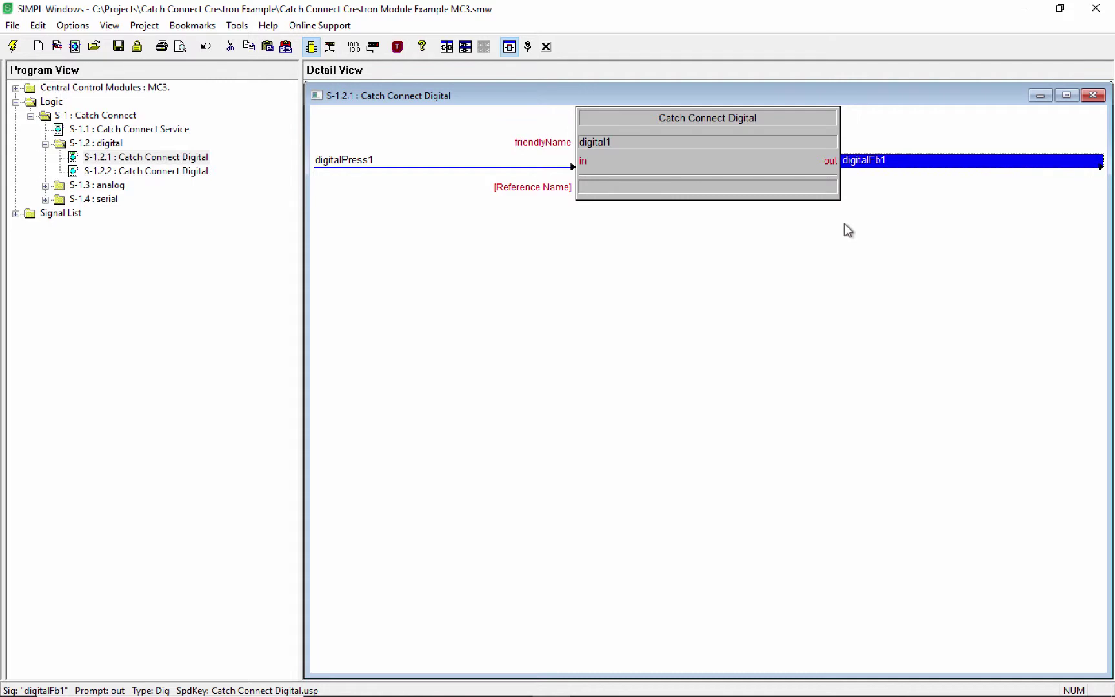
{"action": "left_click", "coordinate": [622, 140]}
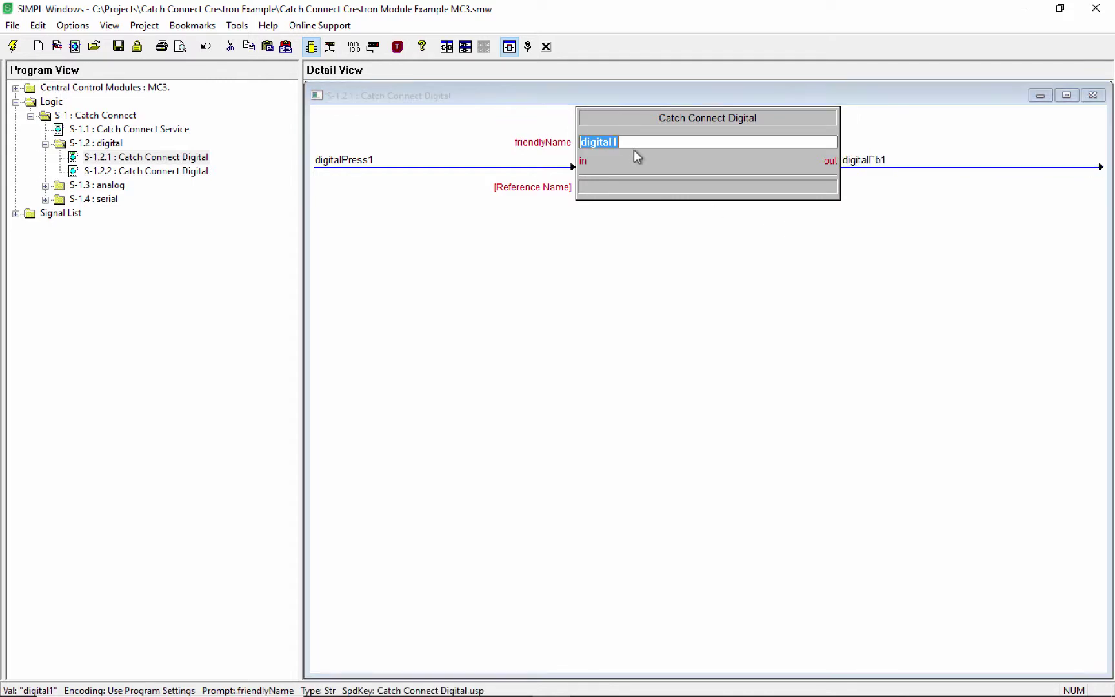
{"action": "key", "text": "Return"}
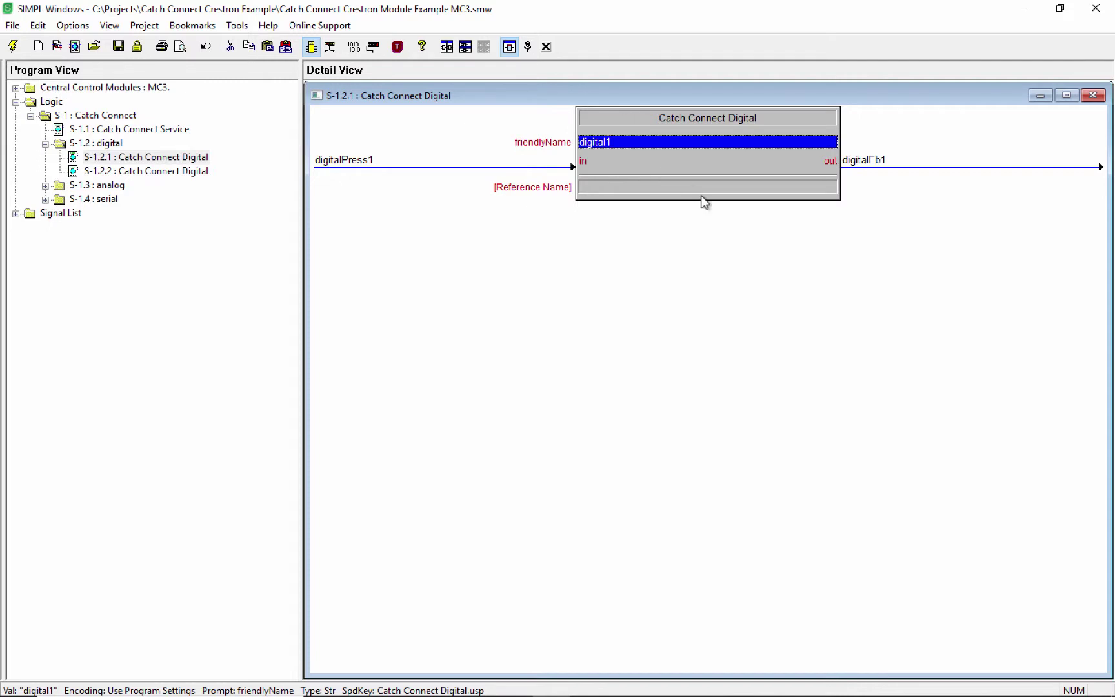
{"action": "left_click", "coordinate": [871, 161]}
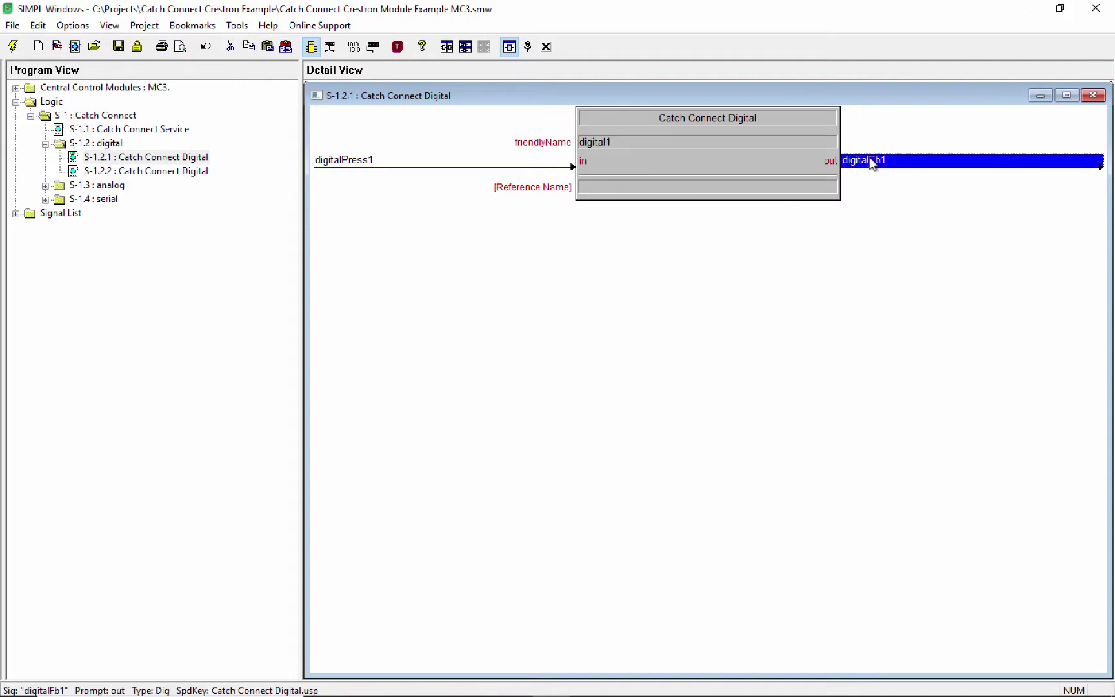
{"action": "left_click", "coordinate": [560, 164]}
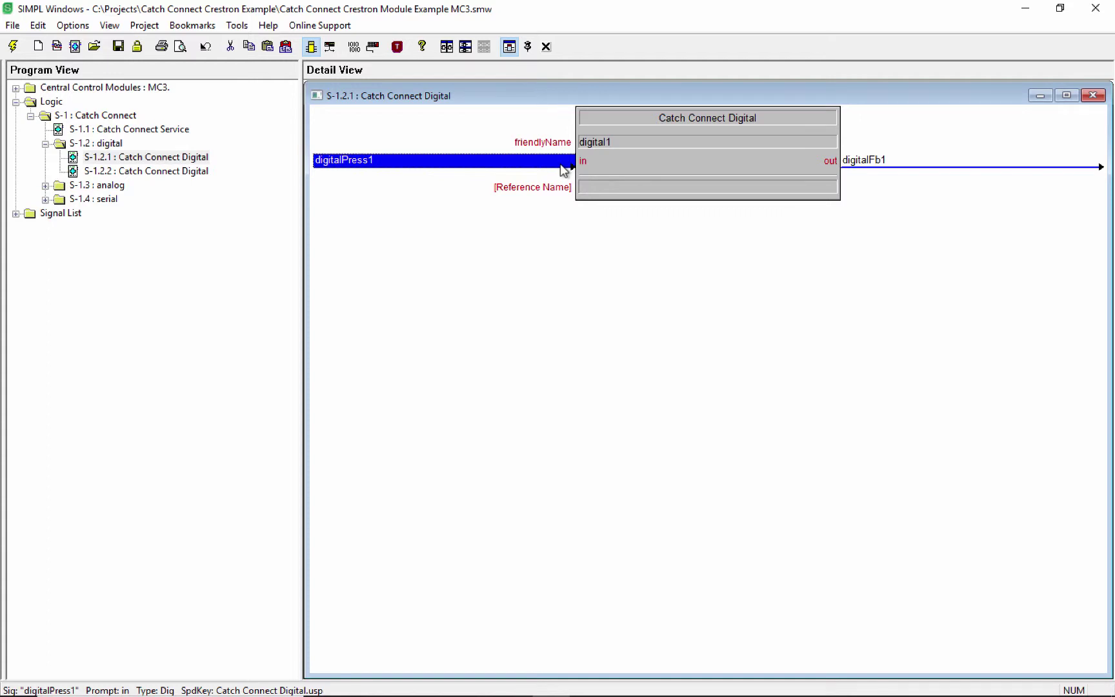
{"action": "double_click", "coordinate": [195, 172]}
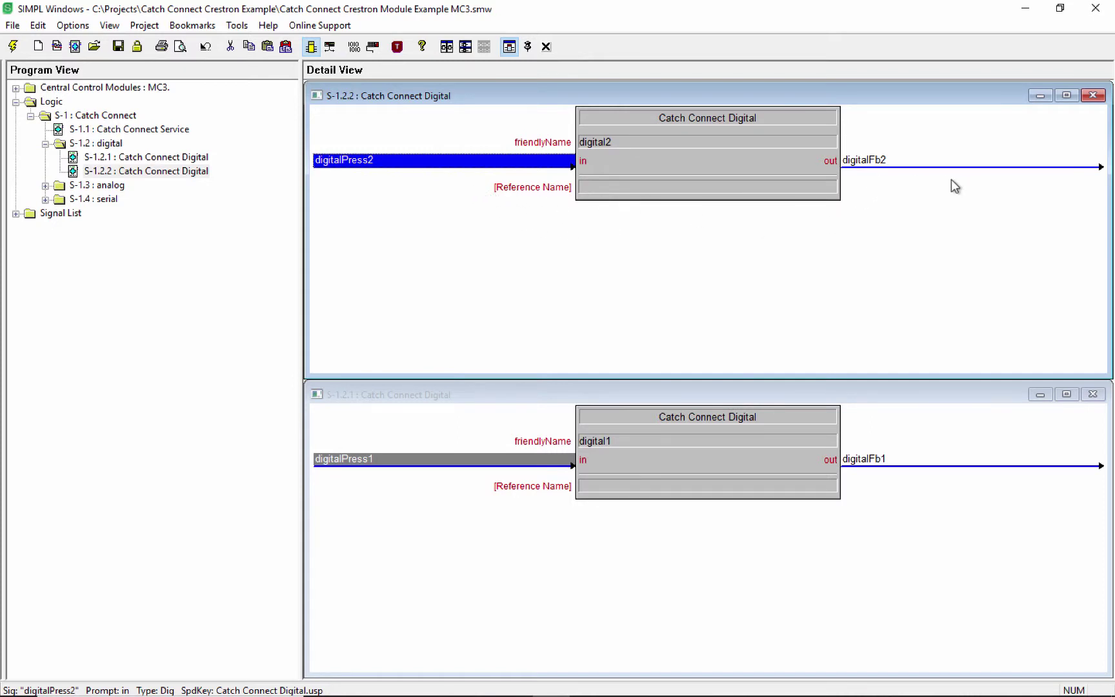
{"action": "left_click", "coordinate": [551, 48]}
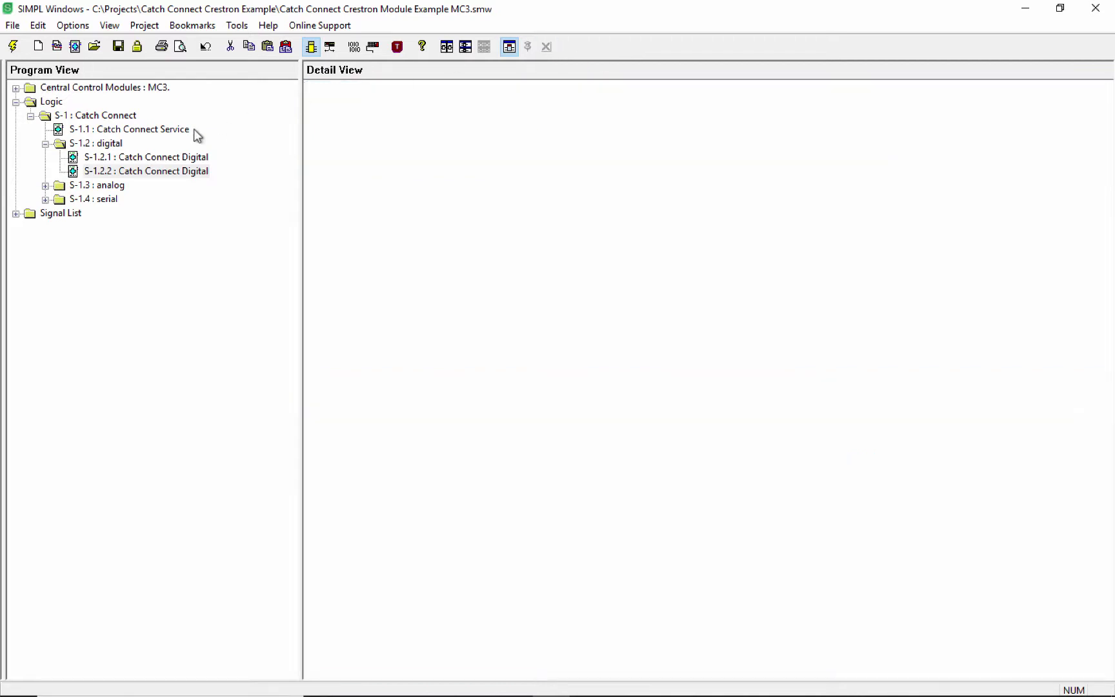
Step: Expand the analog folder and examine its first Catch Connect Analog symbol and the Analog Value Sample symbol feeding it
{"action": "double_click", "coordinate": [115, 185]}
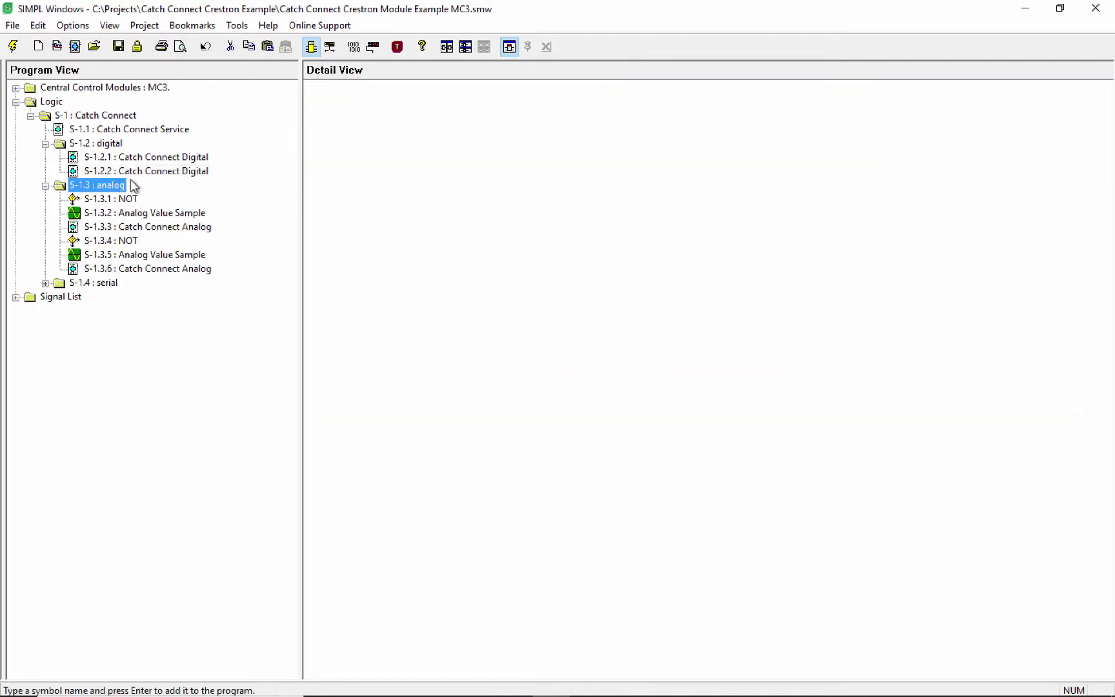
{"action": "double_click", "coordinate": [151, 227]}
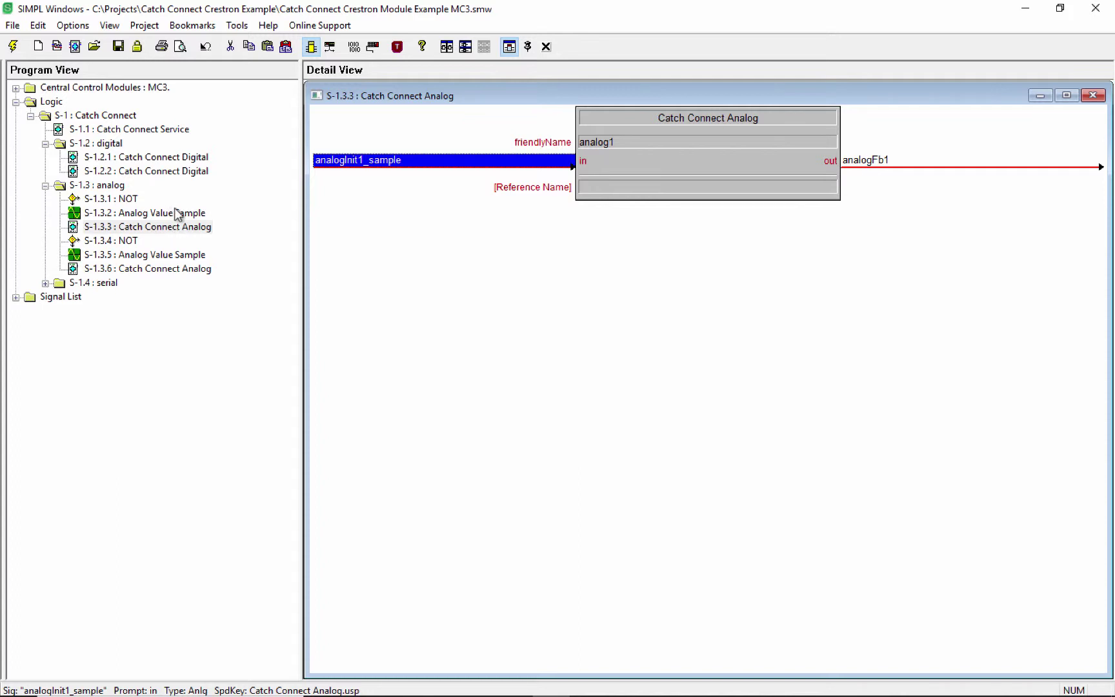
{"action": "double_click", "coordinate": [180, 213]}
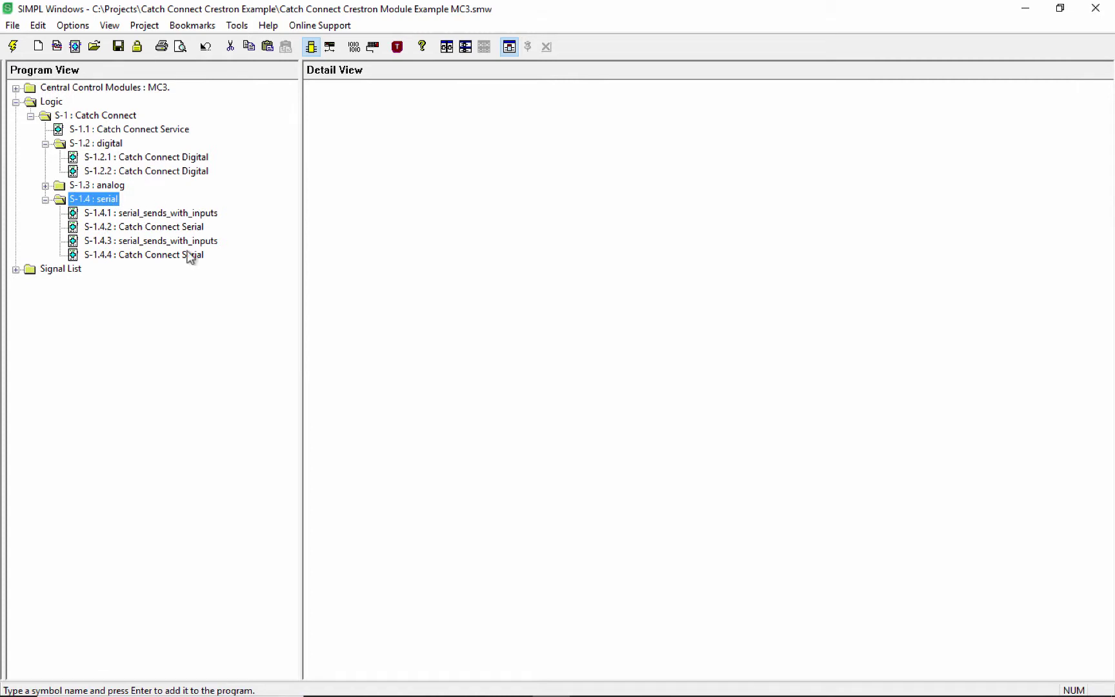
Step: Open the first serial_sends_with_inputs symbol and the first Catch Connect Serial symbol to examine how their signals connect
{"action": "left_click", "coordinate": [190, 215]}
{"action": "double_click", "coordinate": [191, 215]}
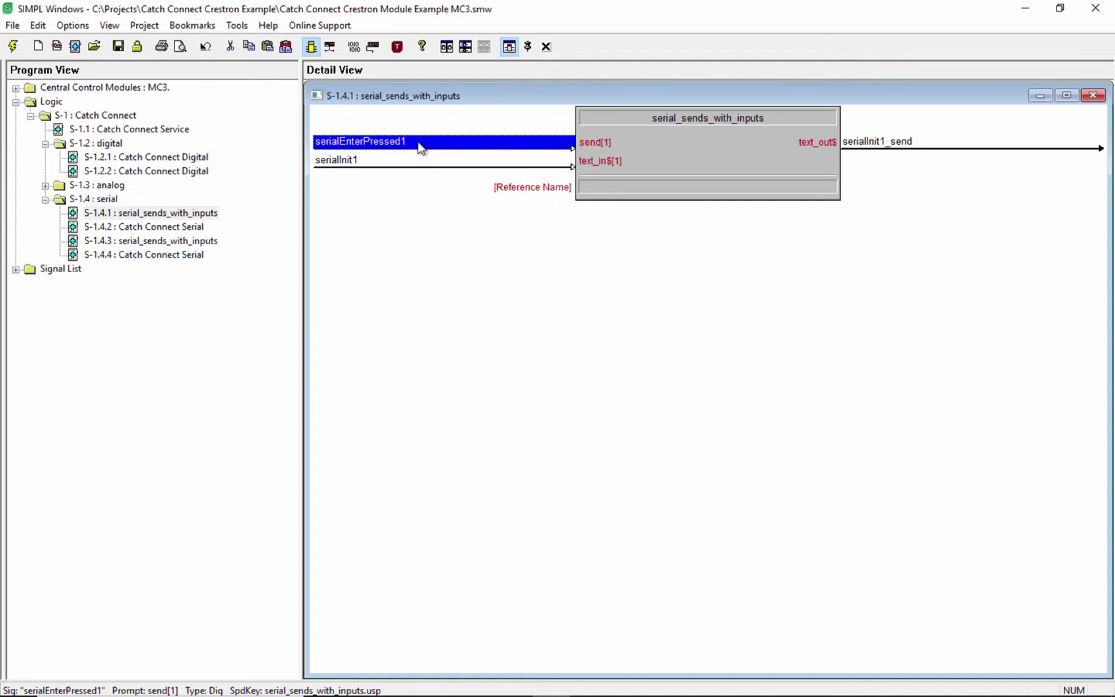
{"action": "double_click", "coordinate": [183, 231]}
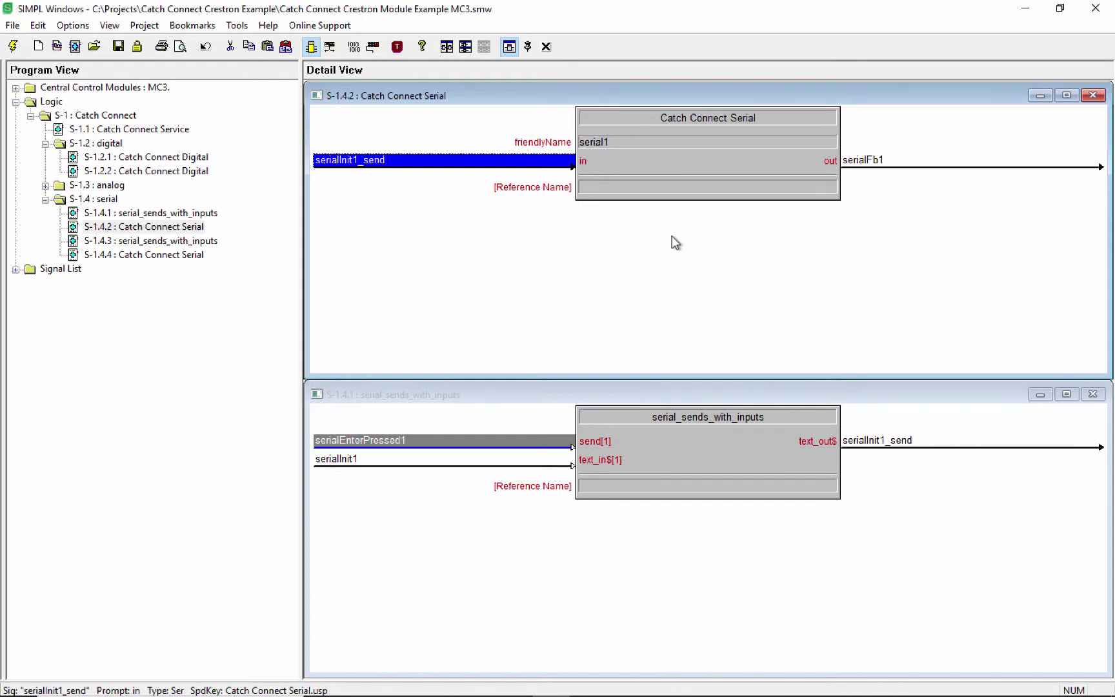
Step: Switch to Crestron Toolbox and start sending CatchConnect-CatchConnect.csv from the Office MC3's NVRAM Disk, browsing for a local destination folder
{"action": "mouse_move", "coordinate": [516, 694]}
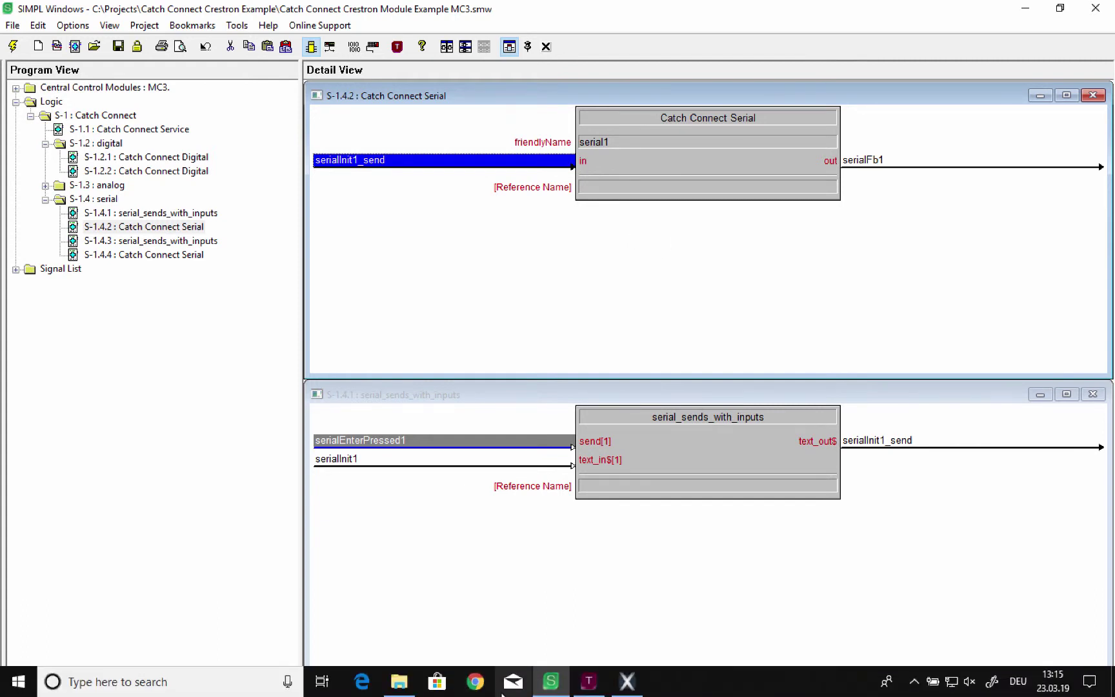
{"action": "mouse_move", "coordinate": [637, 694]}
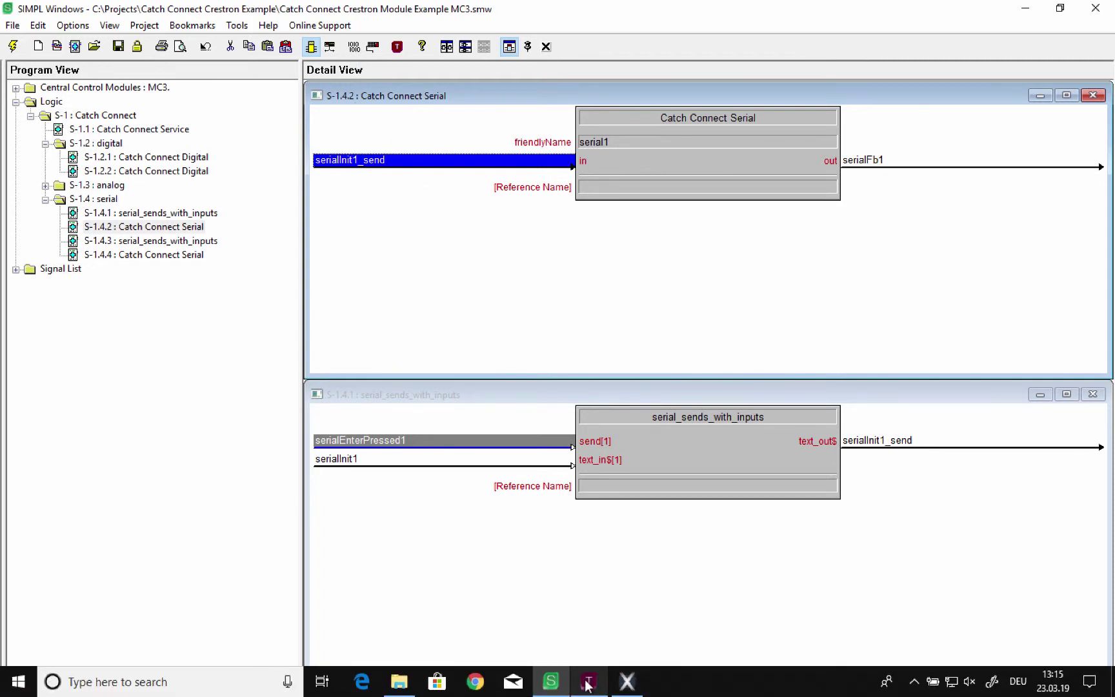
{"action": "left_click", "coordinate": [587, 682]}
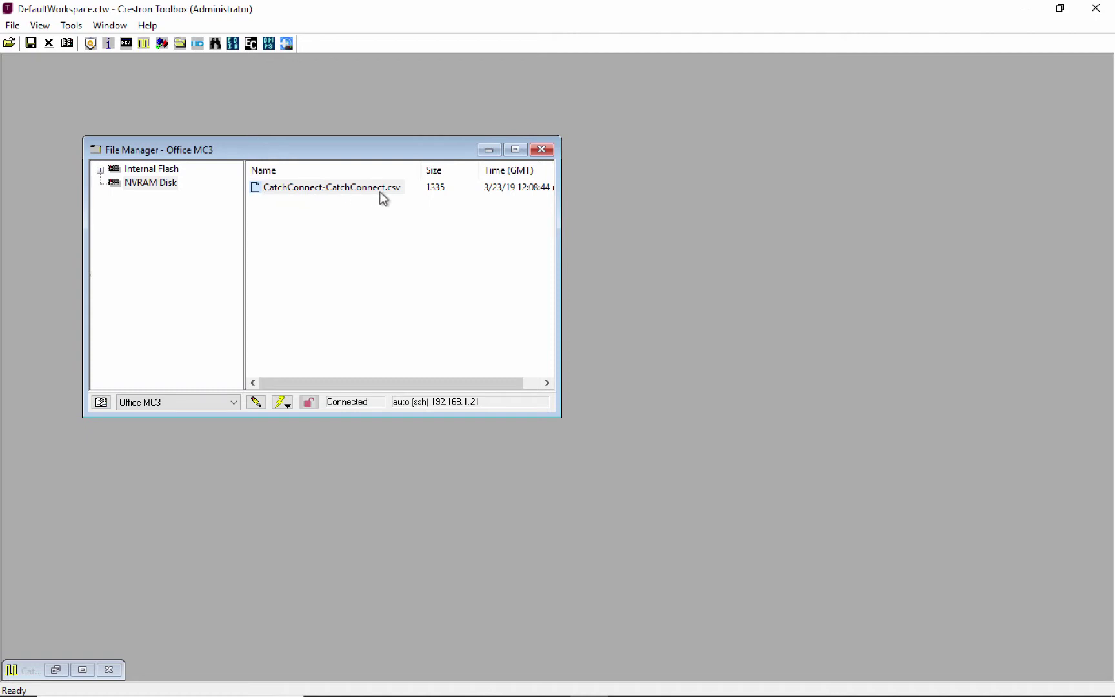
{"action": "right_click", "coordinate": [358, 187]}
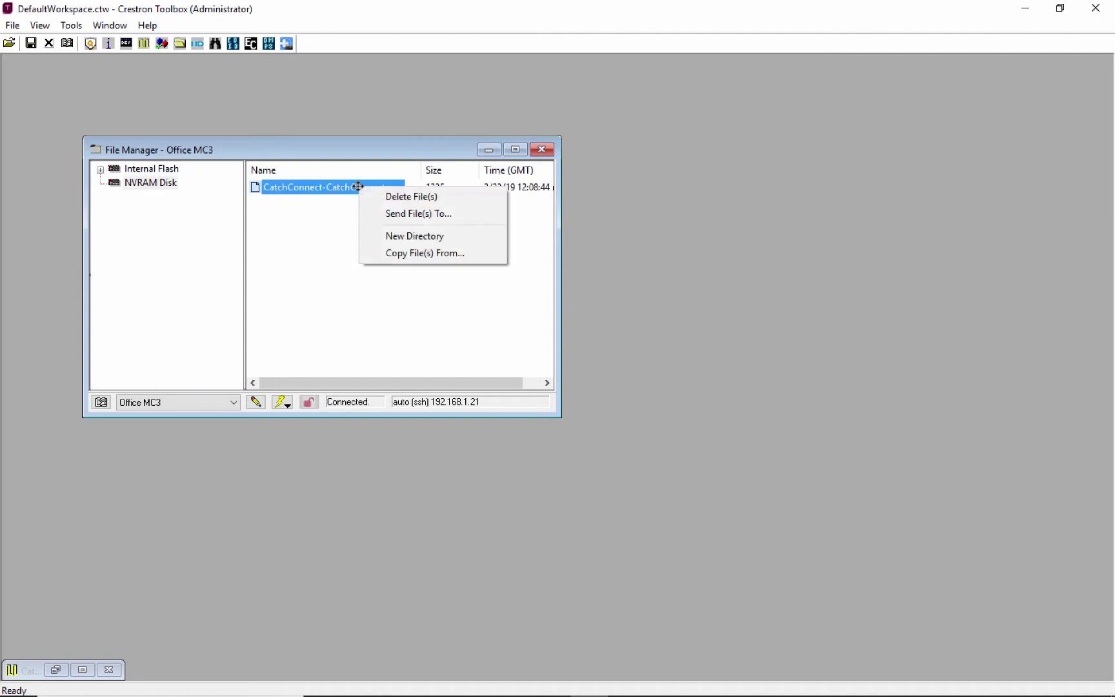
{"action": "left_click", "coordinate": [411, 213]}
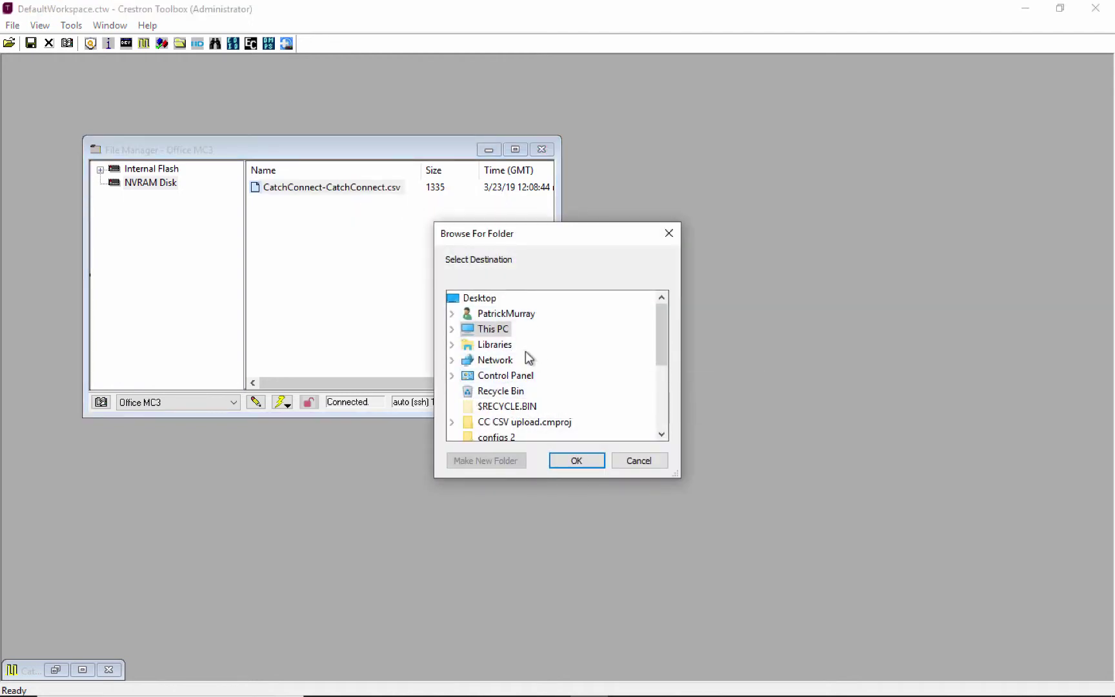
{"action": "scroll", "coordinate": [463, 392], "scroll_direction": "down", "scroll_amount": 3}
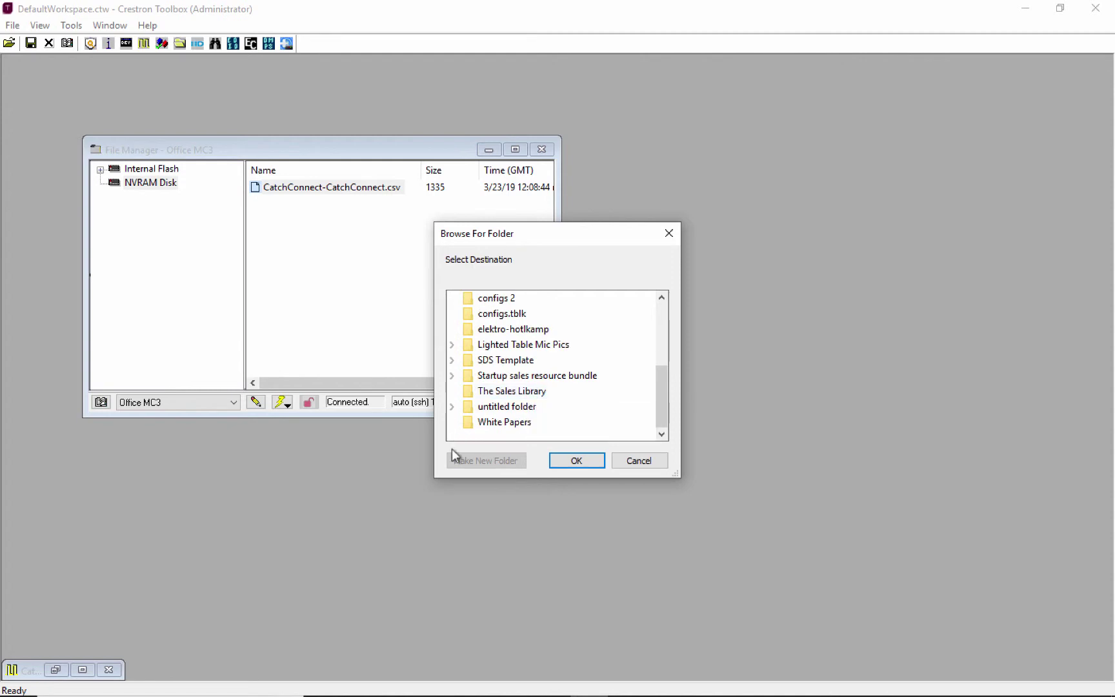
{"action": "scroll", "coordinate": [572, 401], "scroll_direction": "up", "scroll_amount": 3}
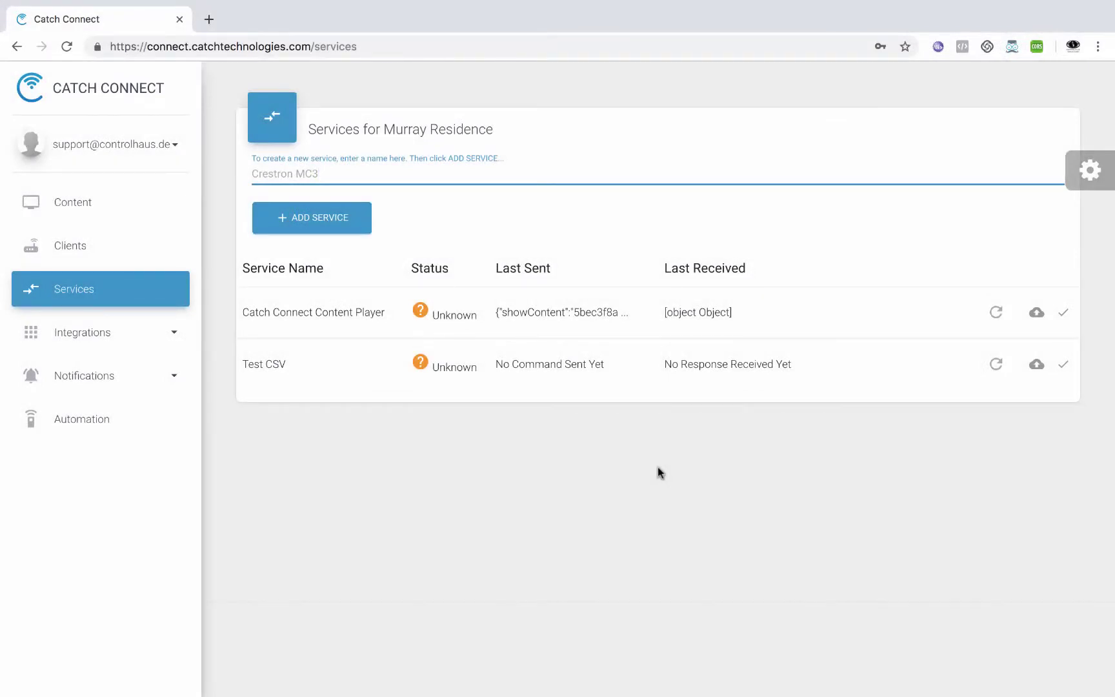
Step: Add a service named Crestron MC3 in Catch Connect and upload CatchConnect-CatchConnect.csv from the Downloads folder to it
{"action": "left_click", "coordinate": [319, 219]}
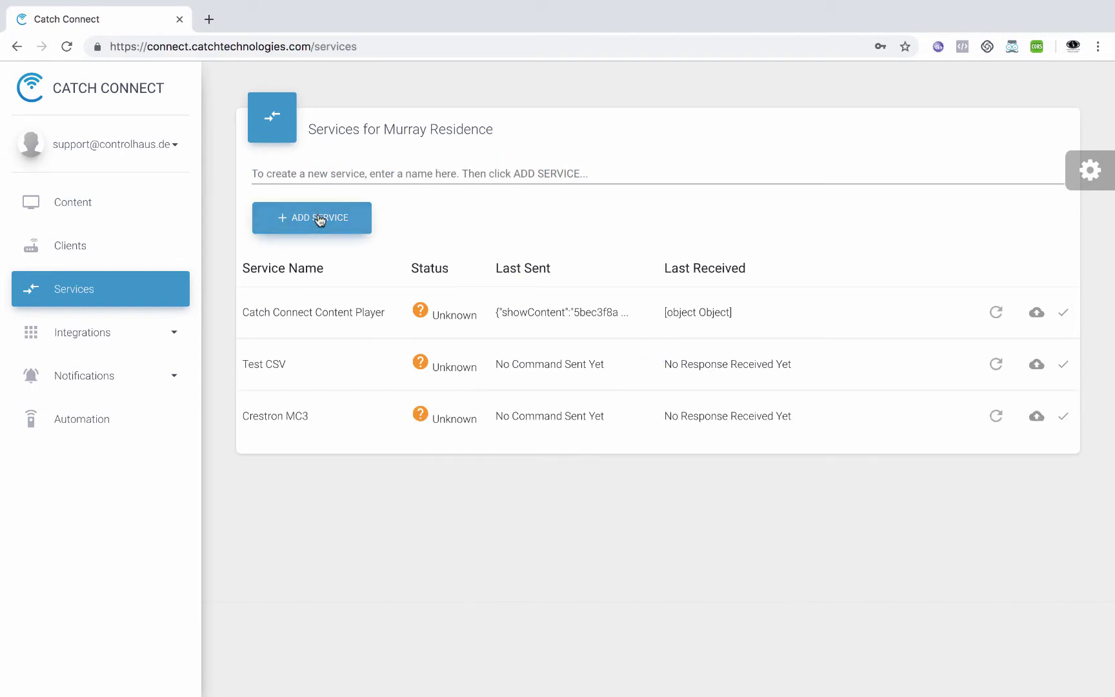
{"action": "left_click", "coordinate": [1035, 417]}
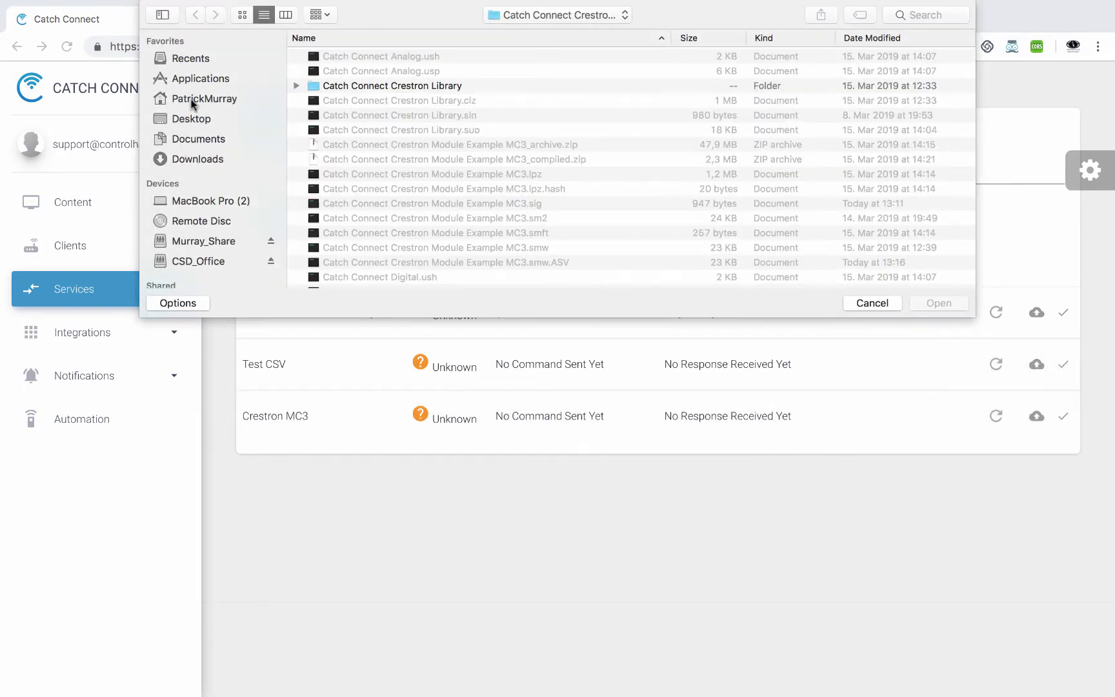
{"action": "left_click", "coordinate": [198, 159]}
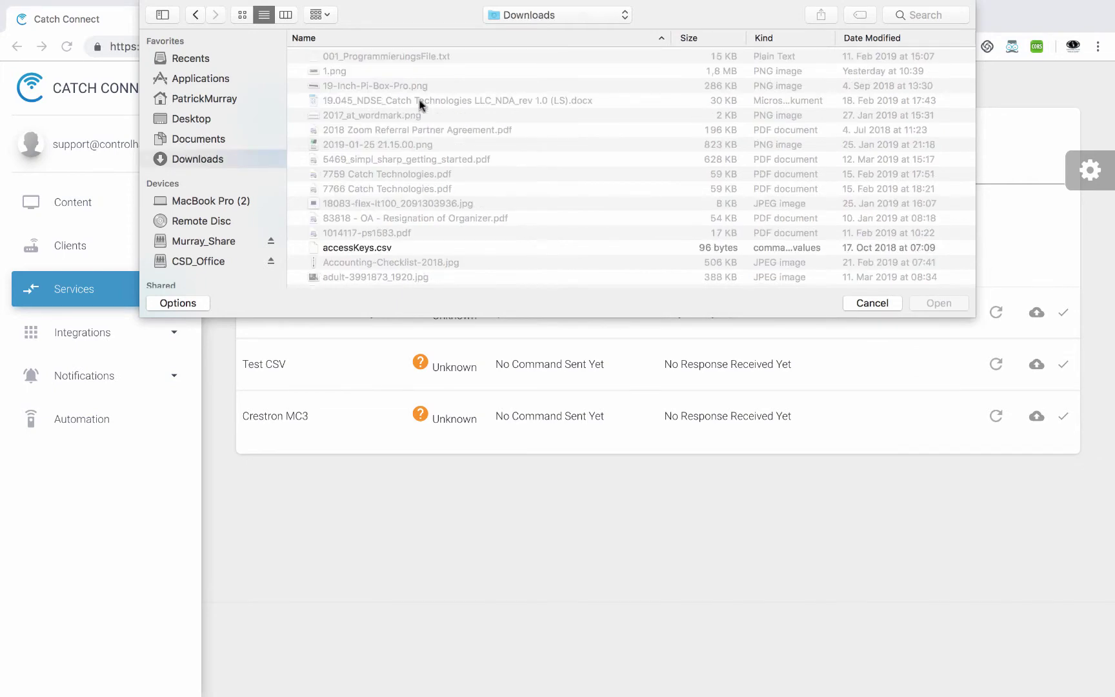
{"action": "left_click", "coordinate": [903, 39]}
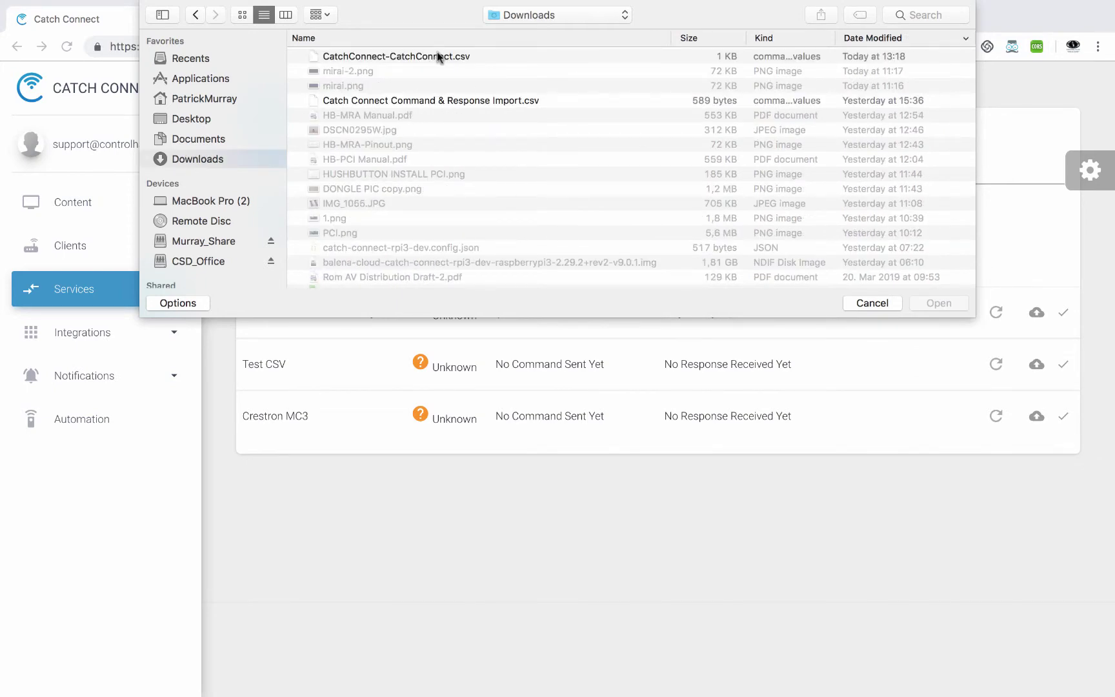
{"action": "double_click", "coordinate": [417, 56]}
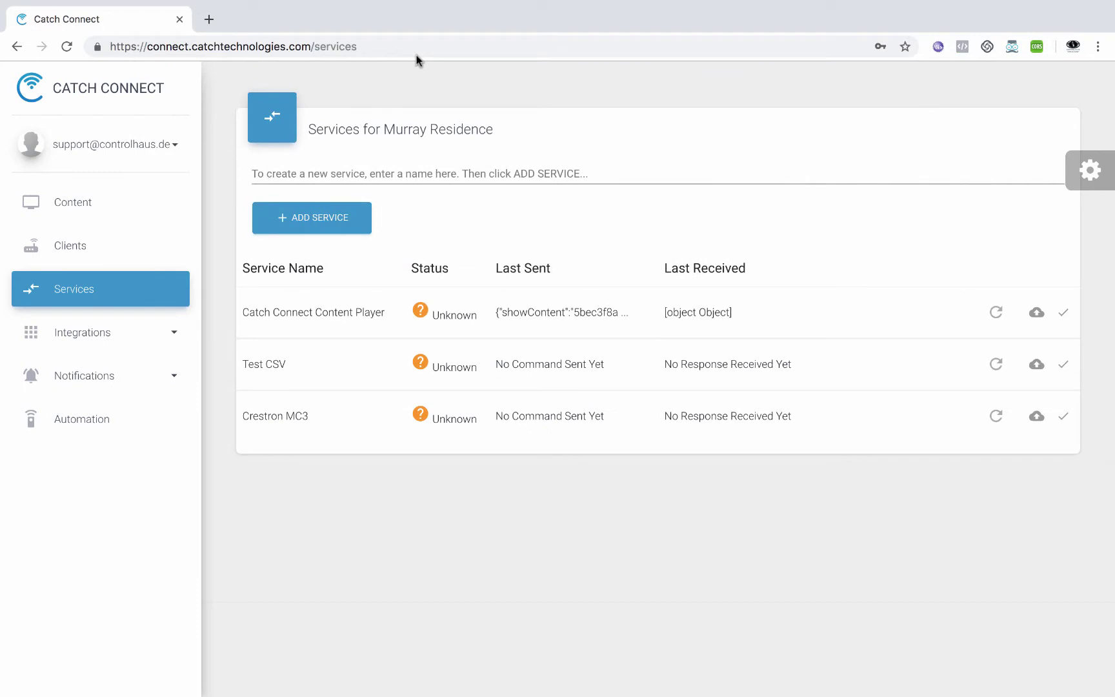
Step: Open the Crestron MC3 service's settings and examine its imported commands and responses, including digital1 Off and digital1 On
{"action": "left_click", "coordinate": [1063, 421]}
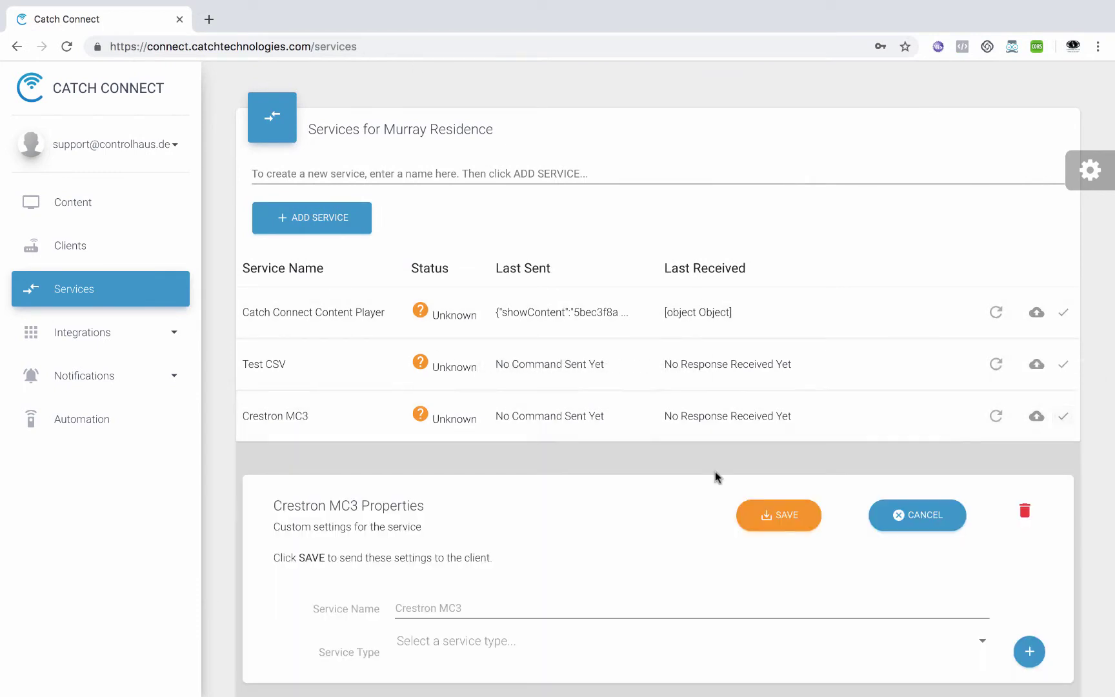
{"action": "scroll", "coordinate": [714, 477], "scroll_direction": "down", "scroll_amount": 2}
{"action": "scroll", "coordinate": [715, 477], "scroll_direction": "down", "scroll_amount": 6}
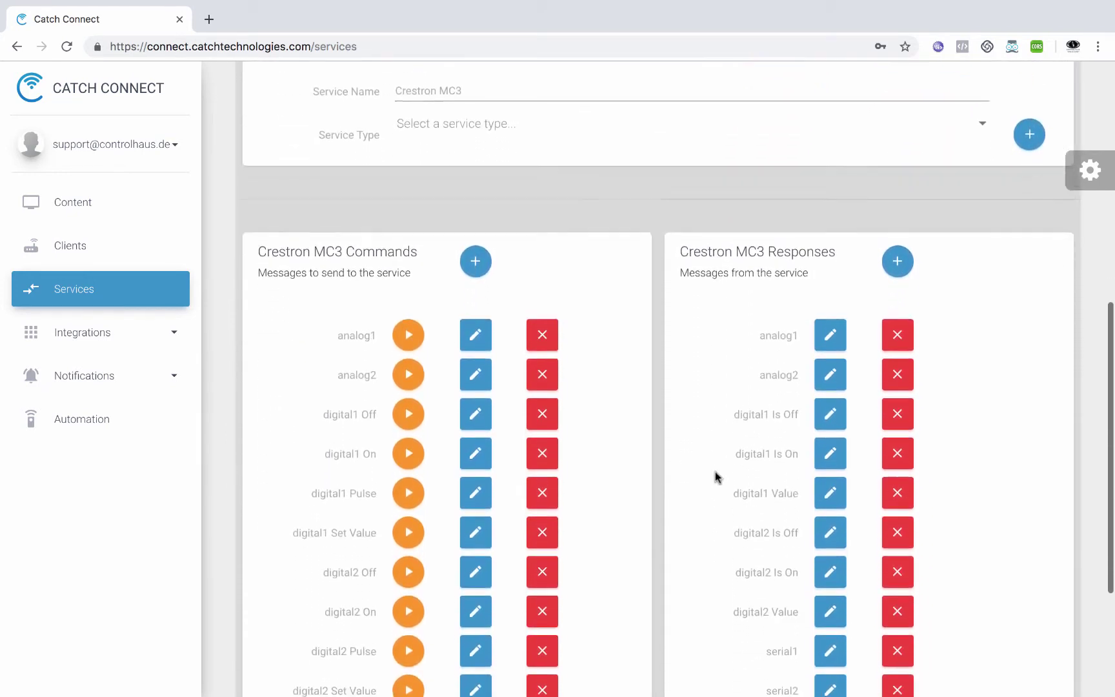
{"action": "scroll", "coordinate": [676, 528], "scroll_direction": "down", "scroll_amount": 2}
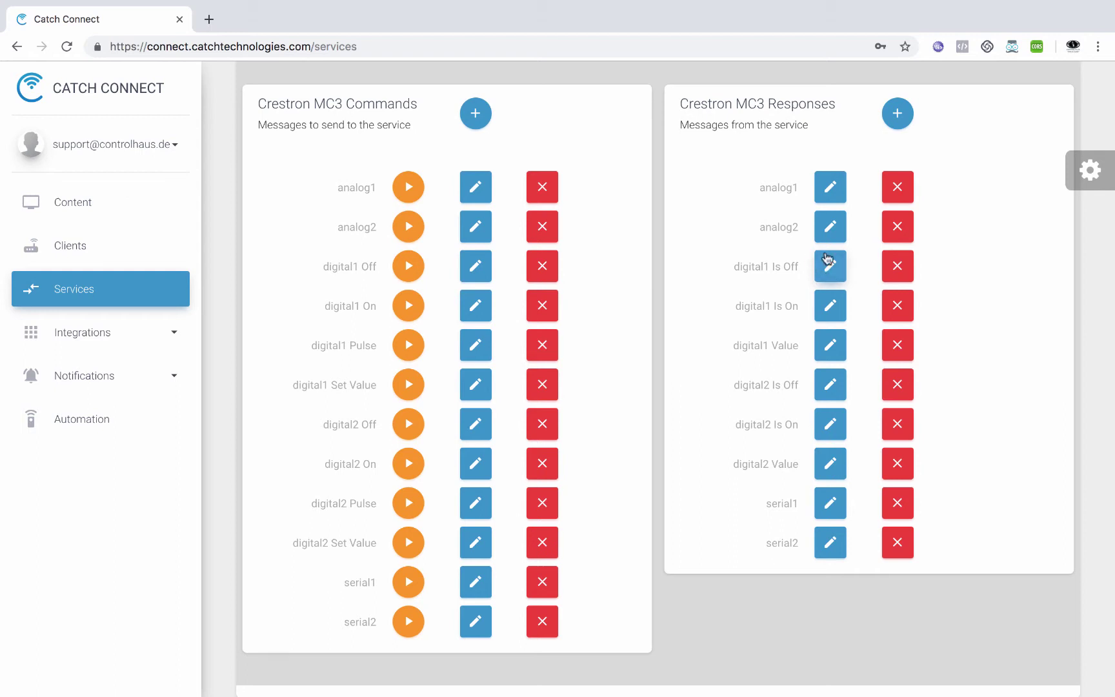
{"action": "left_click", "coordinate": [411, 262]}
{"action": "left_click", "coordinate": [400, 294]}
{"action": "scroll", "coordinate": [791, 278], "scroll_direction": "up", "scroll_amount": 2}
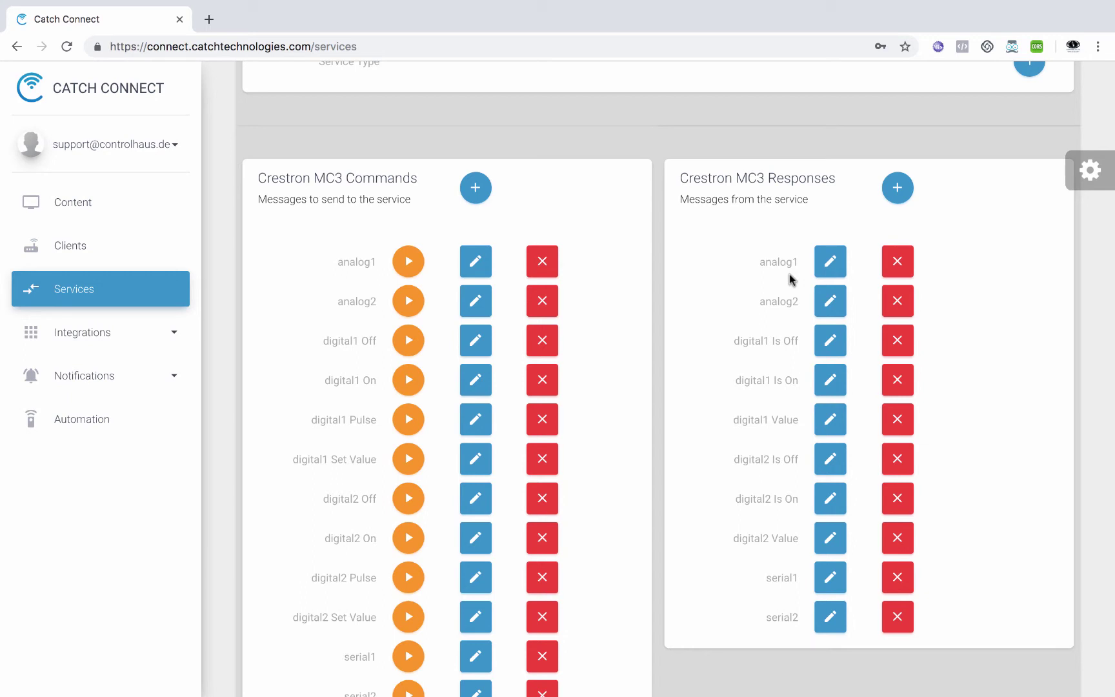
{"action": "scroll", "coordinate": [791, 279], "scroll_direction": "up", "scroll_amount": 8}
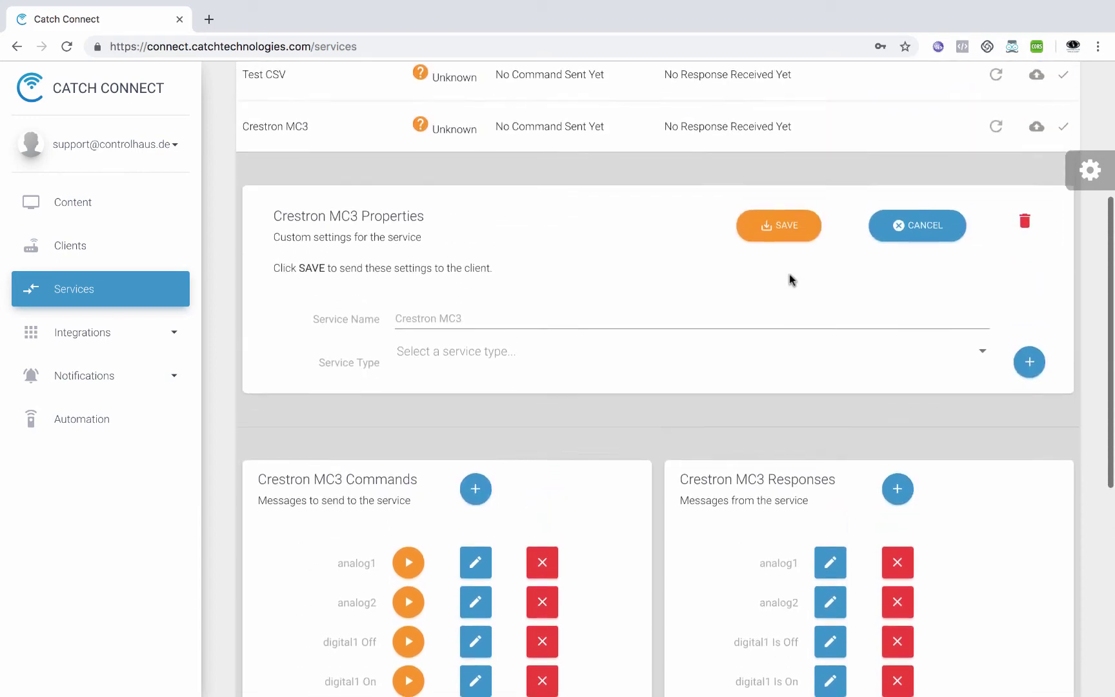
{"action": "scroll", "coordinate": [791, 279], "scroll_direction": "down", "scroll_amount": 2}
{"action": "scroll", "coordinate": [791, 279], "scroll_direction": "down", "scroll_amount": 1}
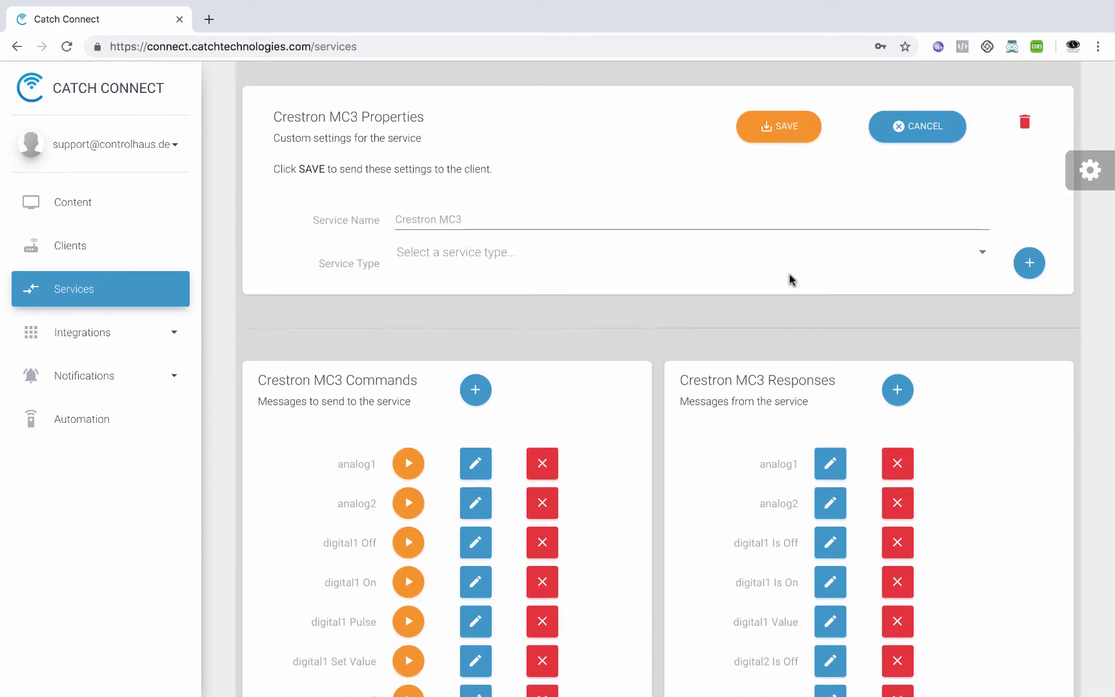
Step: Configure the Crestron MC3 service as a TCP Client with IP address 192.168.1.21 and IP port 55555, and save it
{"action": "scroll", "coordinate": [791, 279], "scroll_direction": "up", "scroll_amount": 3}
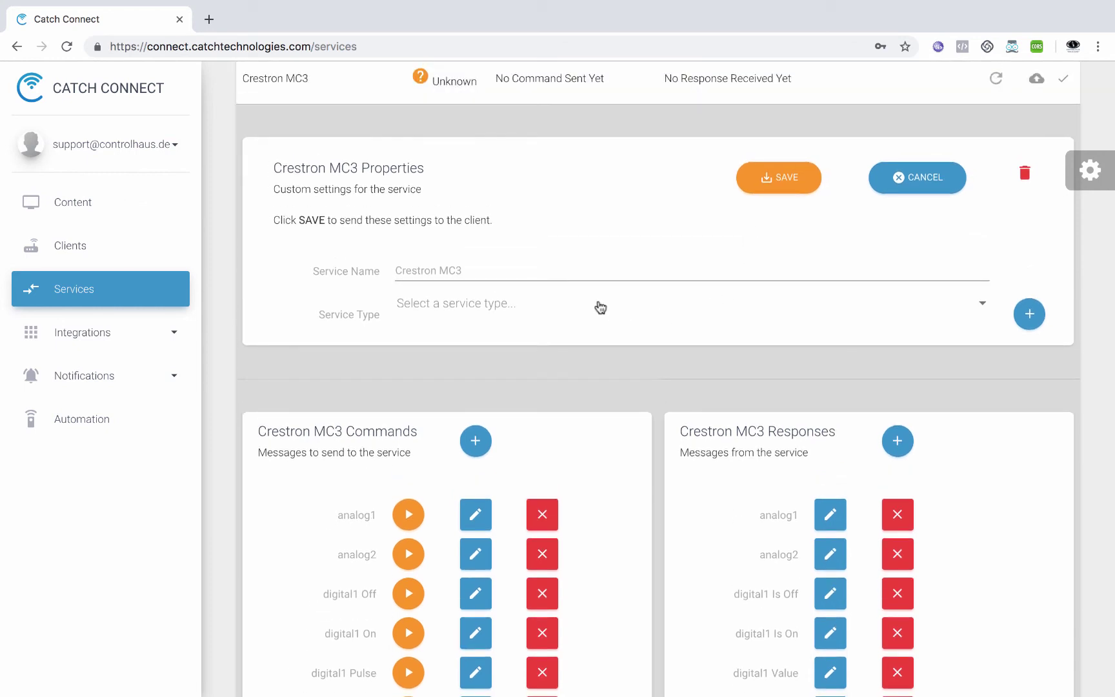
{"action": "left_click", "coordinate": [600, 307]}
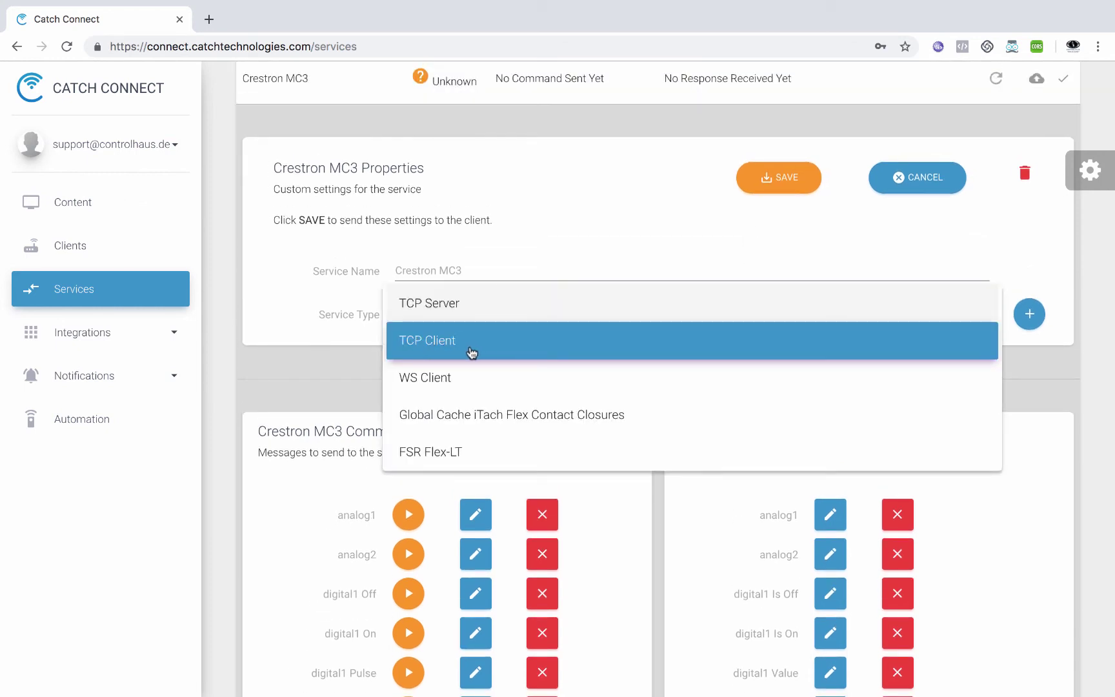
{"action": "left_click", "coordinate": [447, 350]}
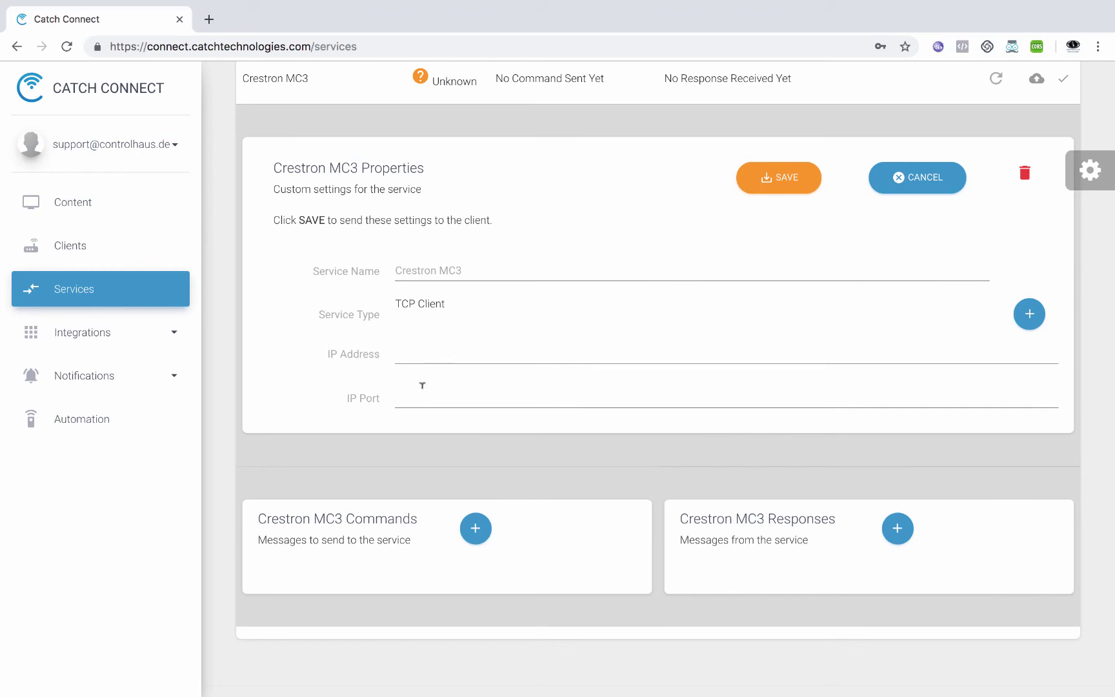
{"action": "left_click", "coordinate": [434, 350]}
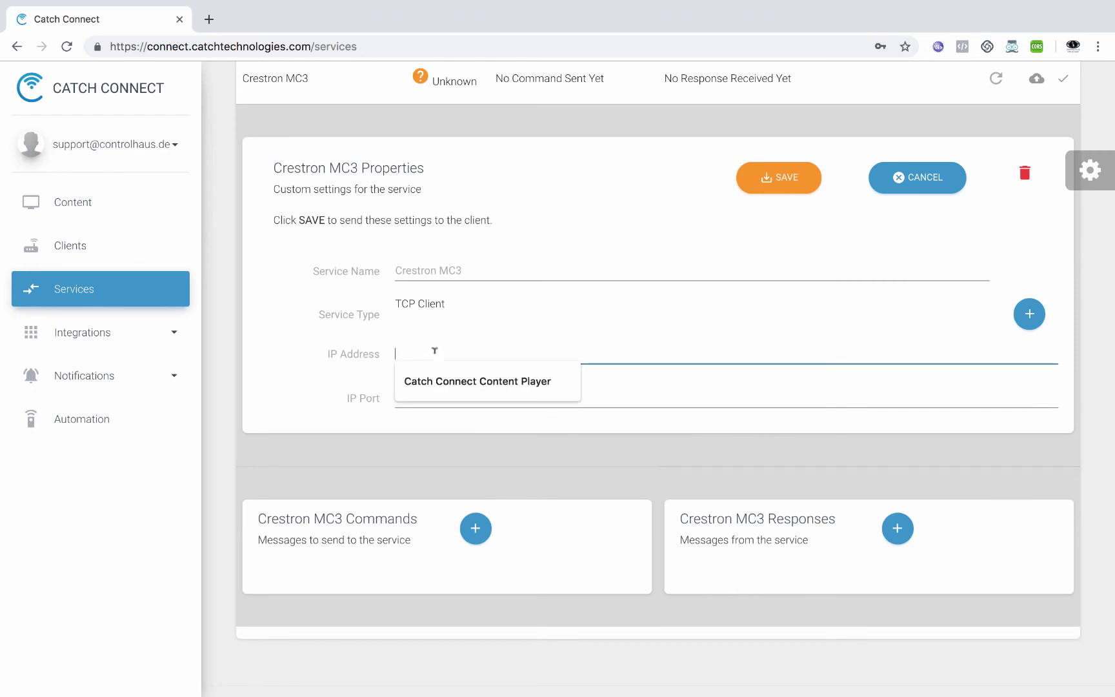
{"action": "type", "text": "192"}
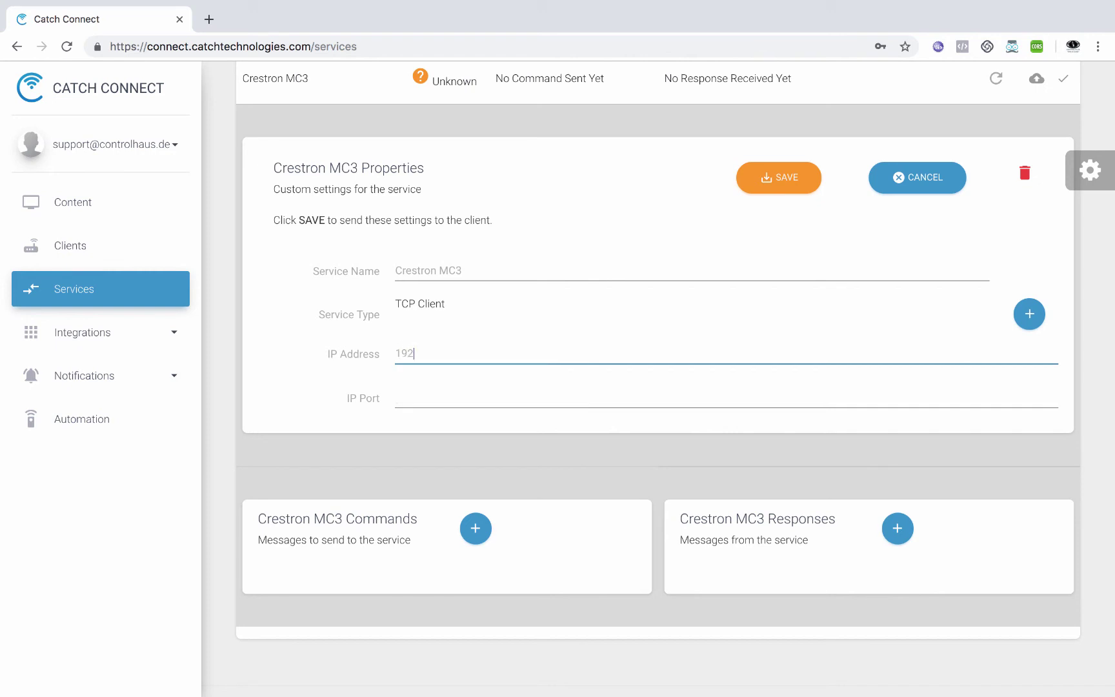
{"action": "type", "text": ".168.1.21"}
{"action": "key", "text": "Tab"}
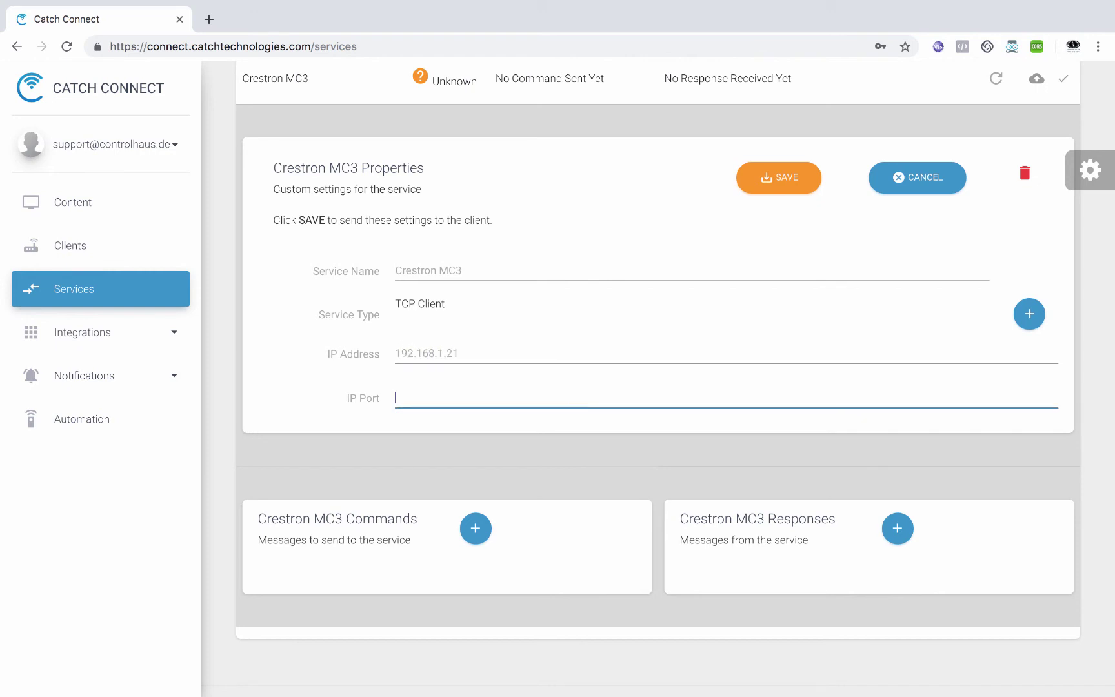
{"action": "type", "text": "55555"}
{"action": "left_click", "coordinate": [783, 189]}
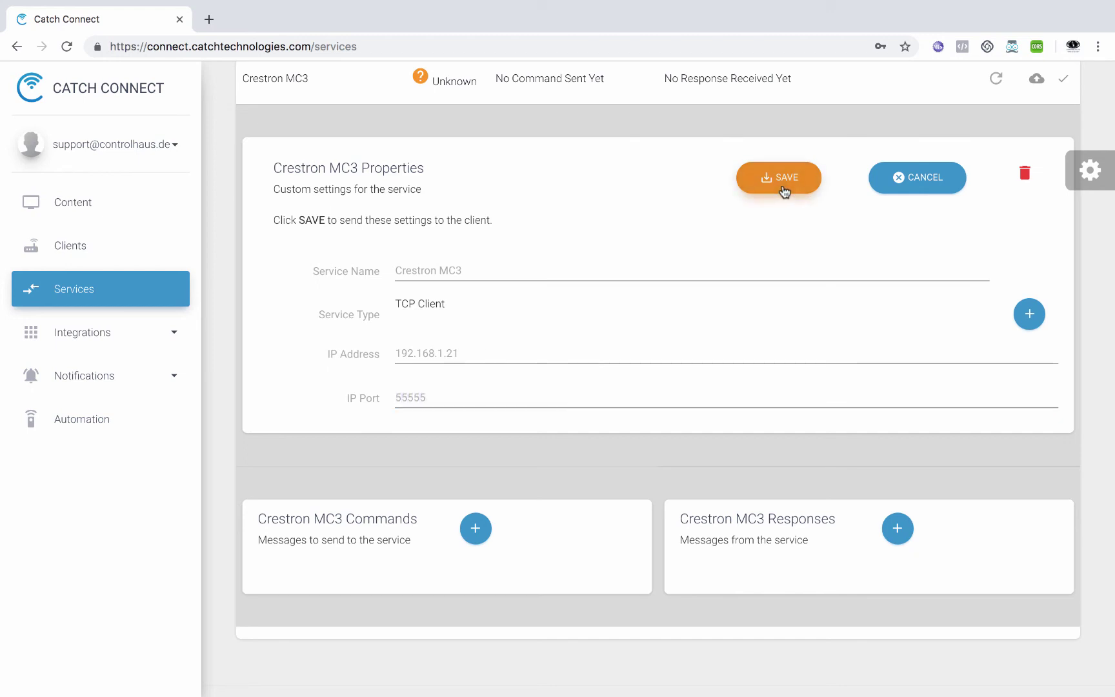